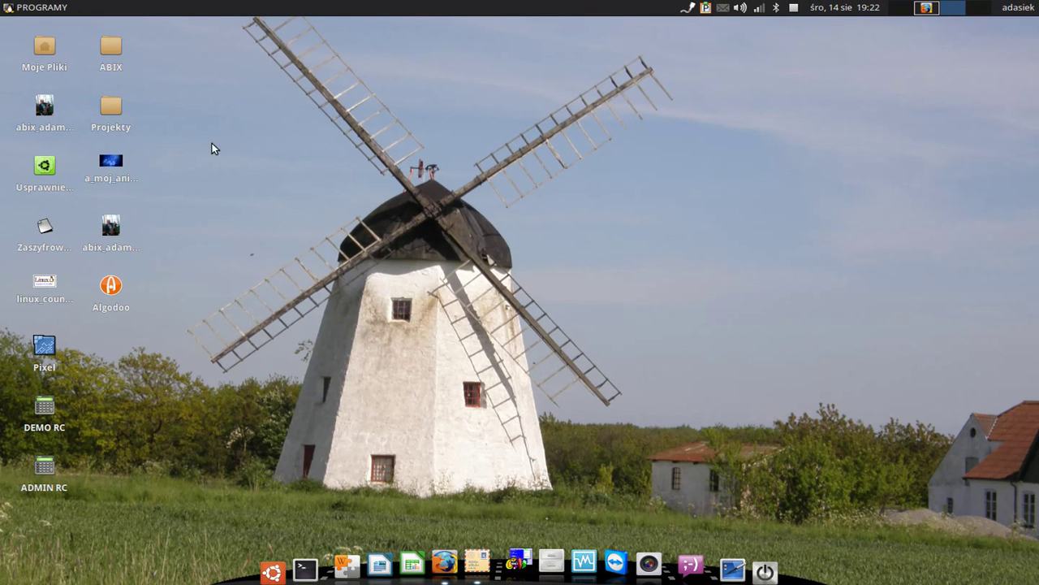
Launch Open-Sankore (2.1.0) from the installed education (Edukacja) programs
click(39, 8)
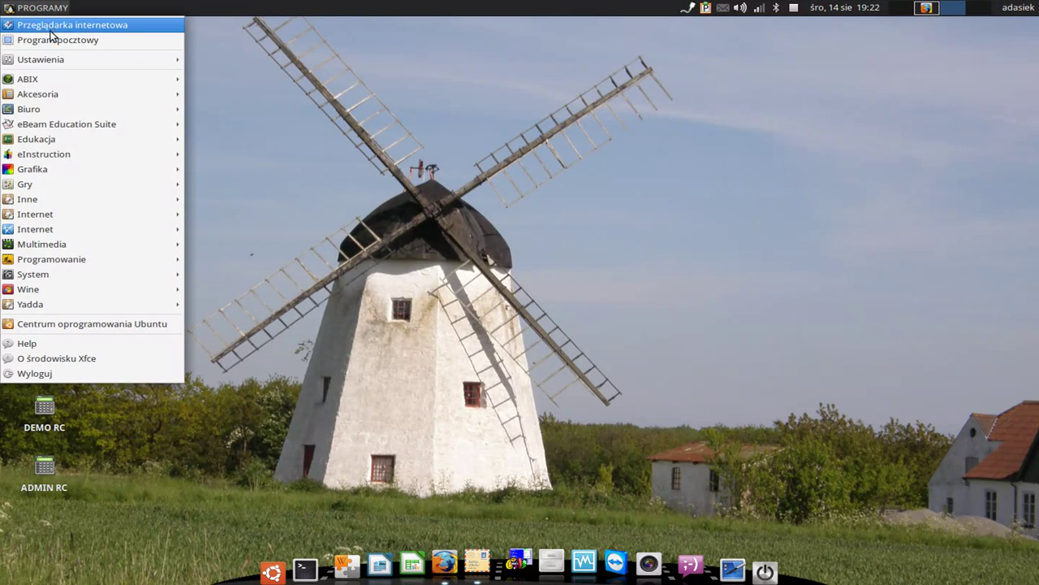
mouse_move(114, 139)
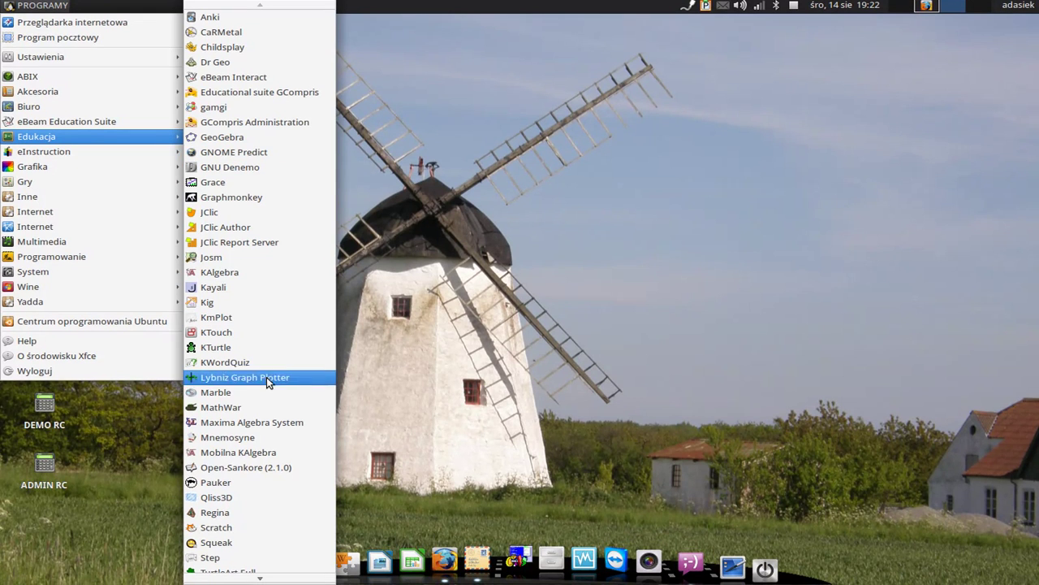
click(302, 467)
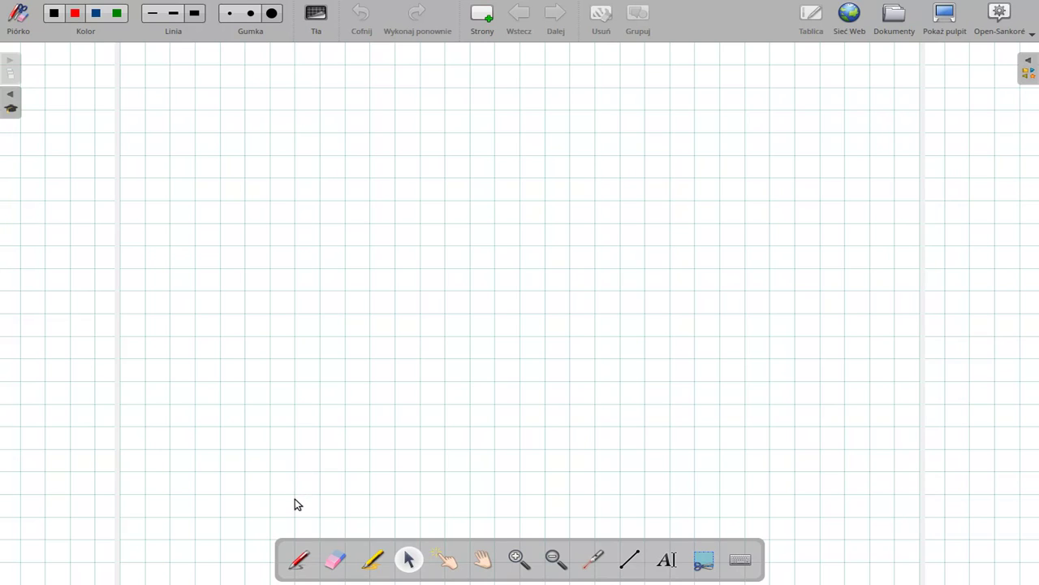
Draw a red freehand square and a red ellipse beside it with the Pen near the top of the page
click(298, 559)
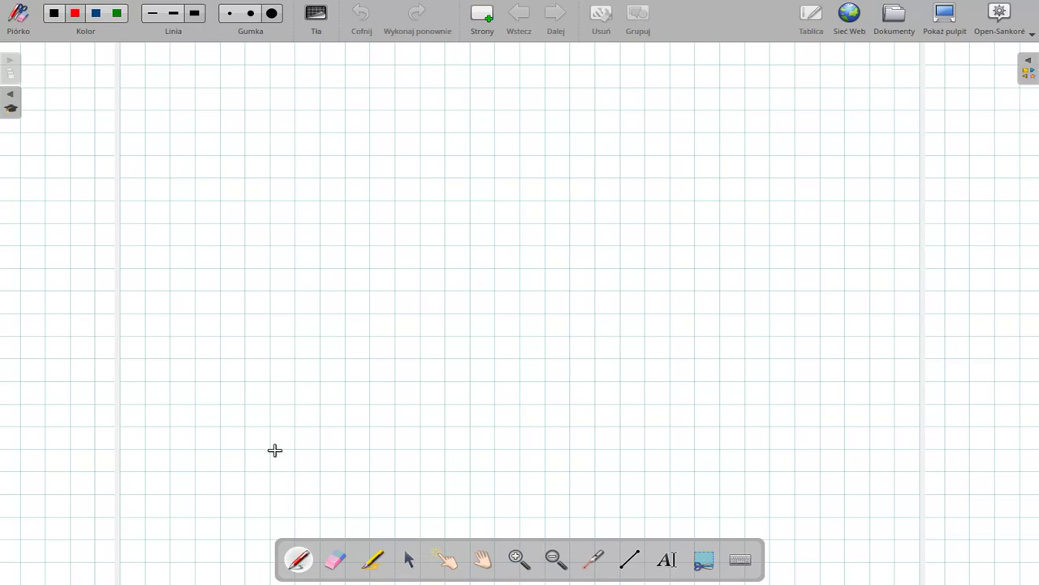
mouse_move(144, 135)
mouse_down()
mouse_move(146, 187)
mouse_move(209, 202)
mouse_move(219, 126)
mouse_move(143, 130)
mouse_up()
mouse_move(383, 124)
mouse_down()
mouse_move(316, 120)
mouse_move(276, 164)
mouse_move(395, 190)
mouse_move(387, 119)
mouse_up()
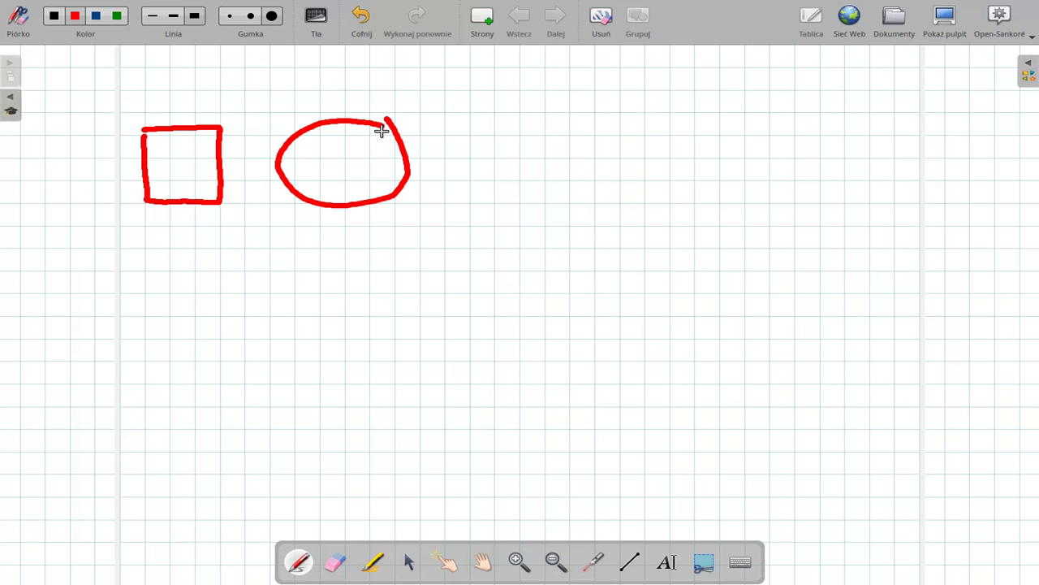
Handwrite "Temat" in red below the shapes and draw a small green circle beyond the red ellipse
drag(170, 256, 165, 333)
mouse_move(139, 251)
mouse_down()
mouse_move(222, 257)
mouse_move(203, 292)
mouse_move(246, 331)
mouse_up()
click(209, 302)
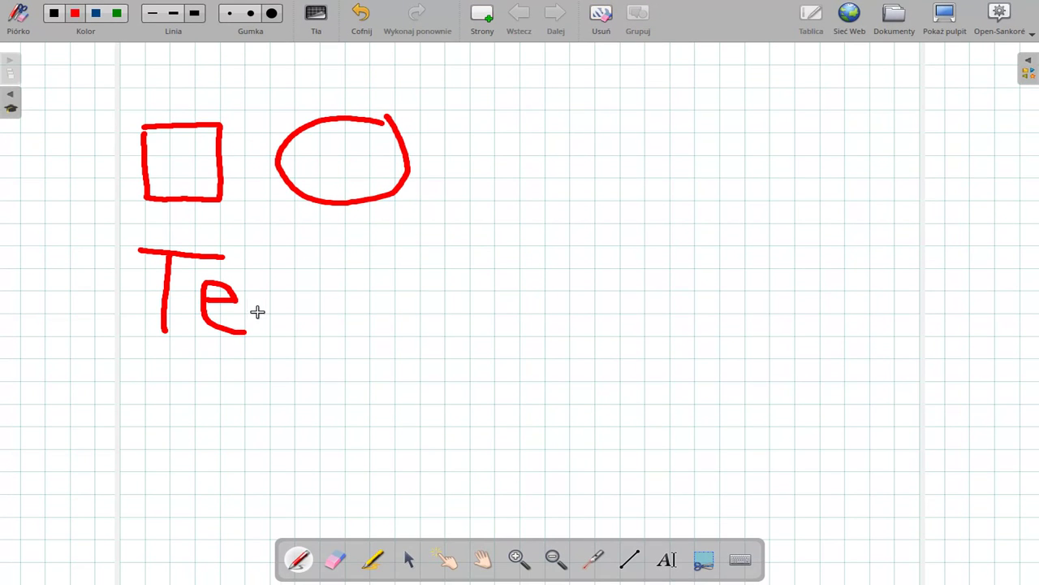
mouse_move(272, 294)
mouse_down()
mouse_move(271, 322)
mouse_move(277, 302)
mouse_move(299, 291)
mouse_move(309, 329)
mouse_move(320, 291)
mouse_move(354, 329)
mouse_up()
mouse_move(412, 290)
mouse_down()
mouse_move(420, 297)
mouse_move(375, 299)
mouse_move(429, 323)
mouse_move(428, 293)
mouse_move(422, 317)
mouse_up()
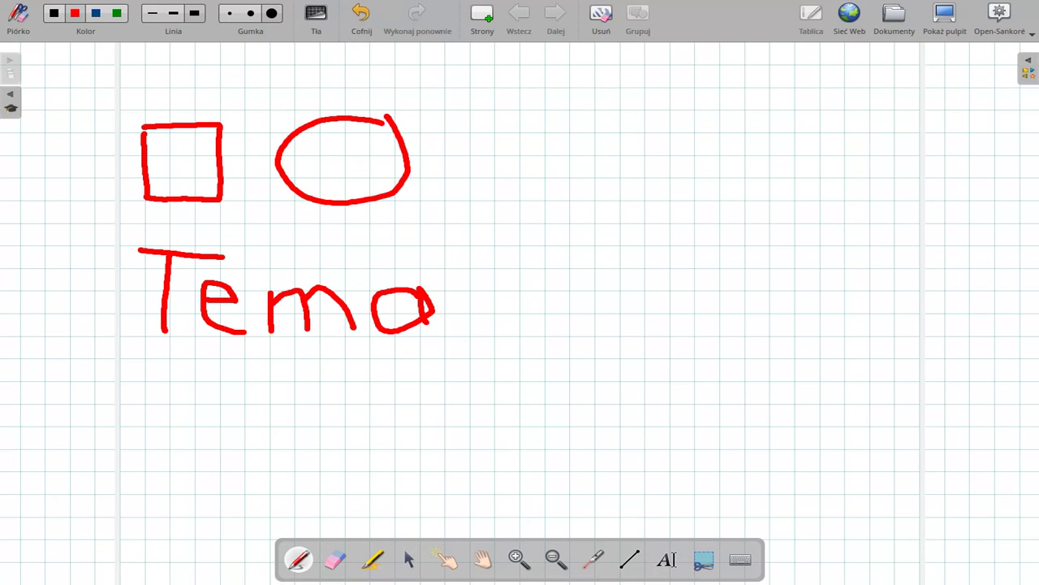
mouse_move(484, 232)
mouse_down()
mouse_move(481, 276)
mouse_move(510, 317)
mouse_up()
drag(495, 276, 460, 270)
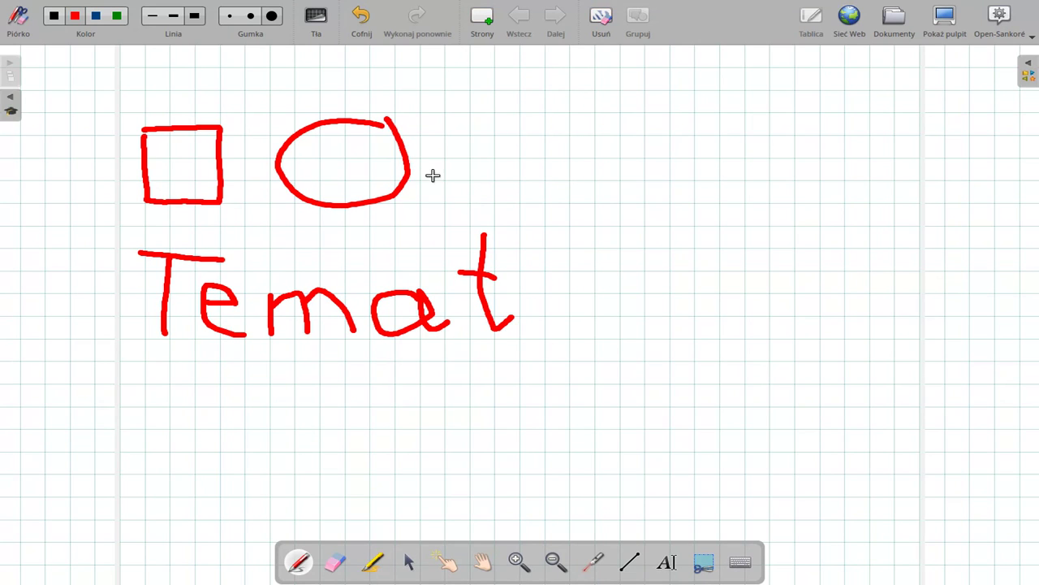
click(117, 16)
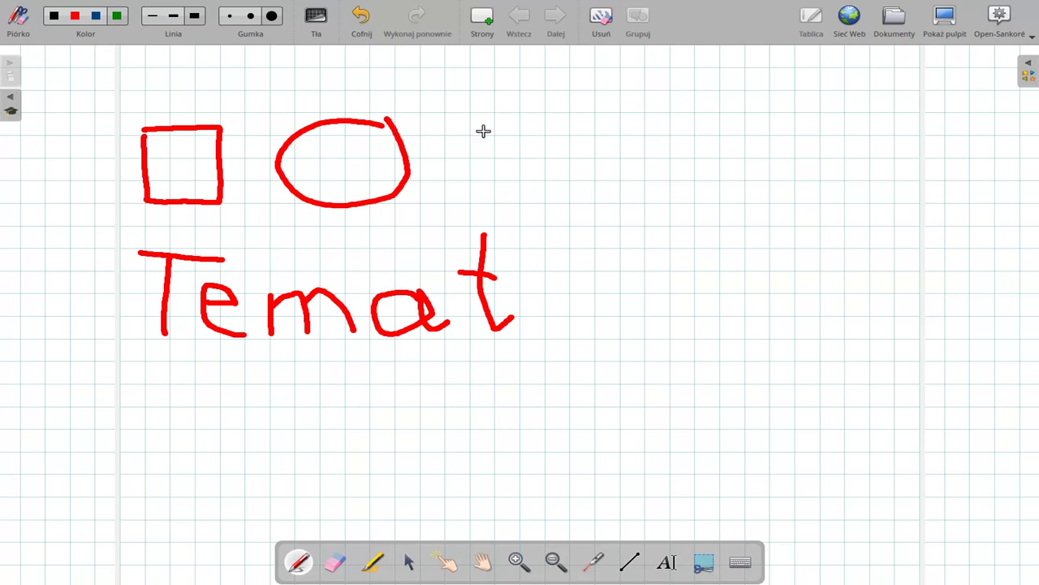
mouse_move(520, 140)
mouse_down()
mouse_move(496, 190)
mouse_move(567, 156)
mouse_move(515, 135)
mouse_up()
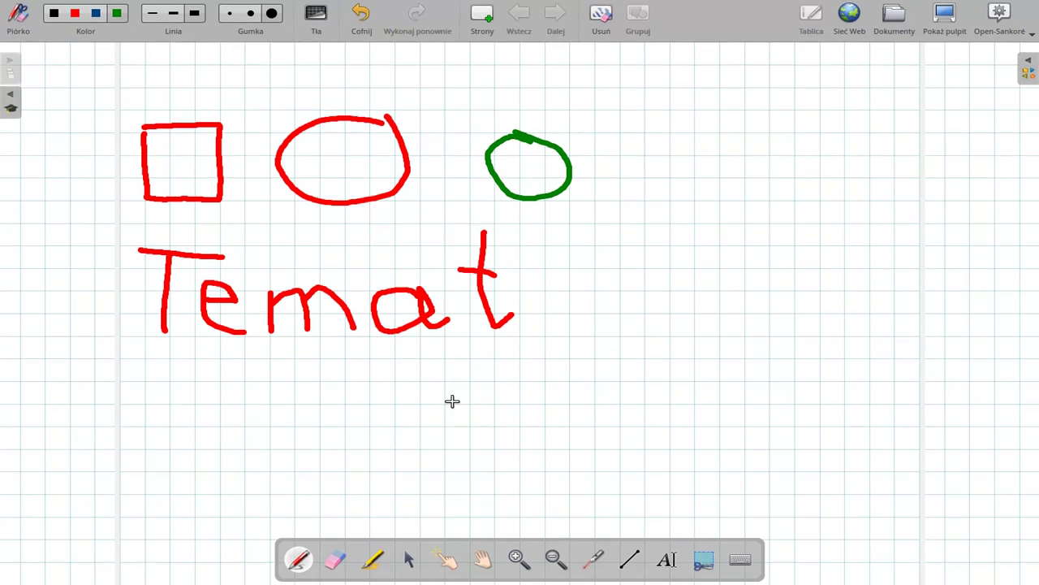
Erase the red ellipse, then the red square using the small and the medium eraser sizes
click(335, 559)
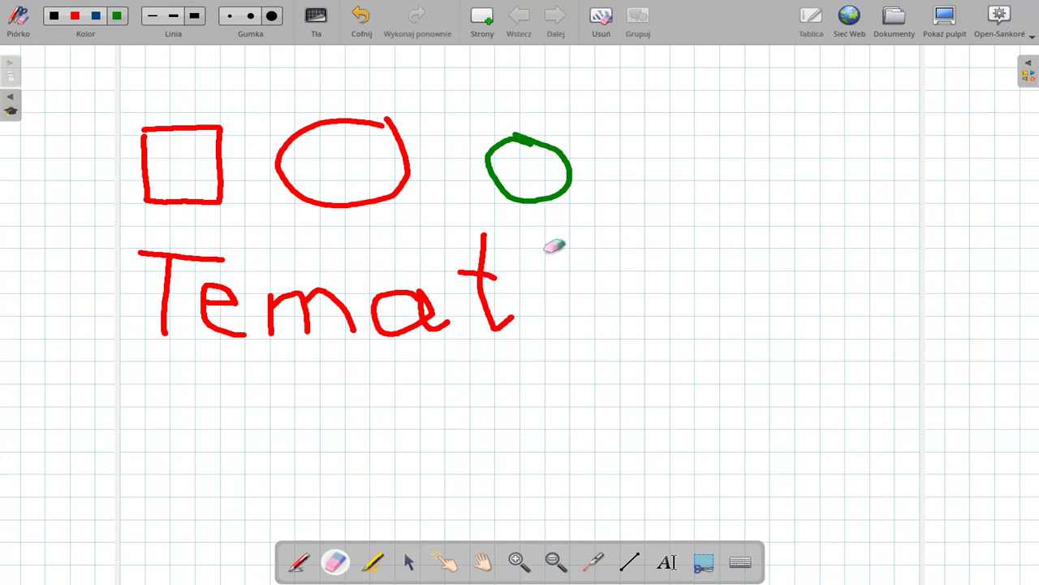
mouse_move(416, 177)
mouse_down()
mouse_move(302, 191)
mouse_move(290, 167)
mouse_move(318, 128)
mouse_move(362, 132)
mouse_up()
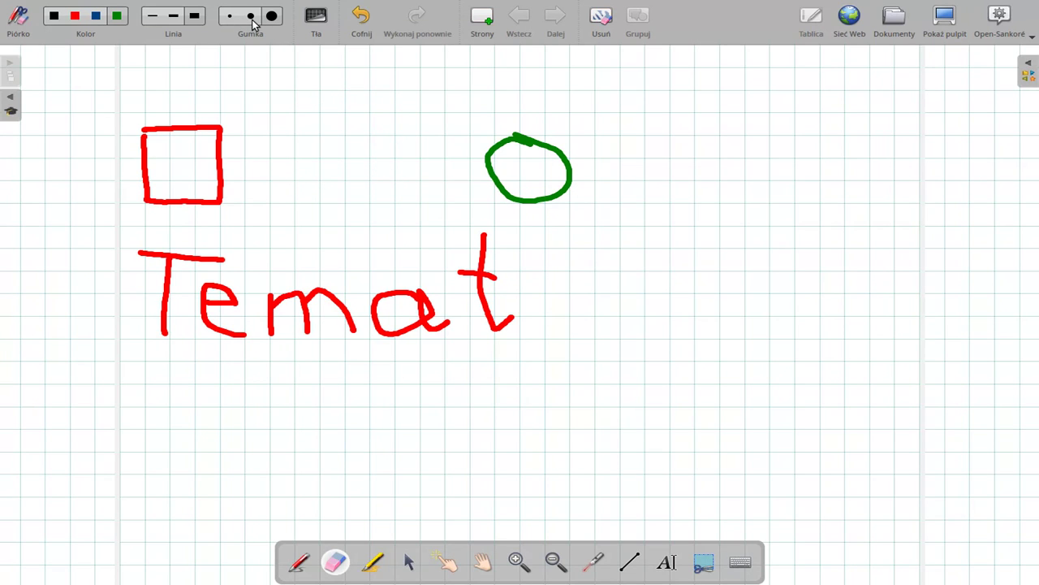
click(231, 22)
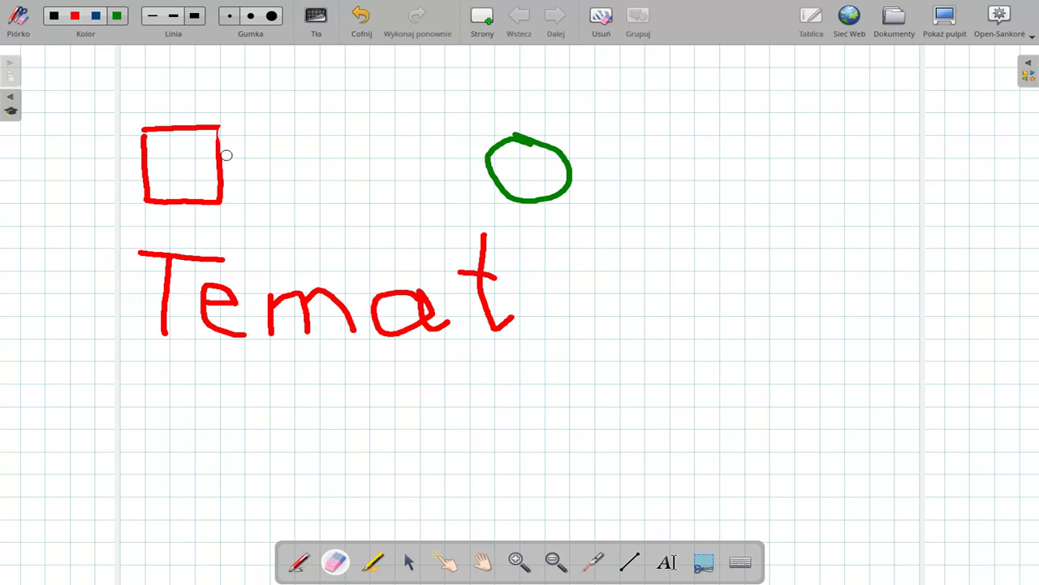
drag(217, 161, 216, 133)
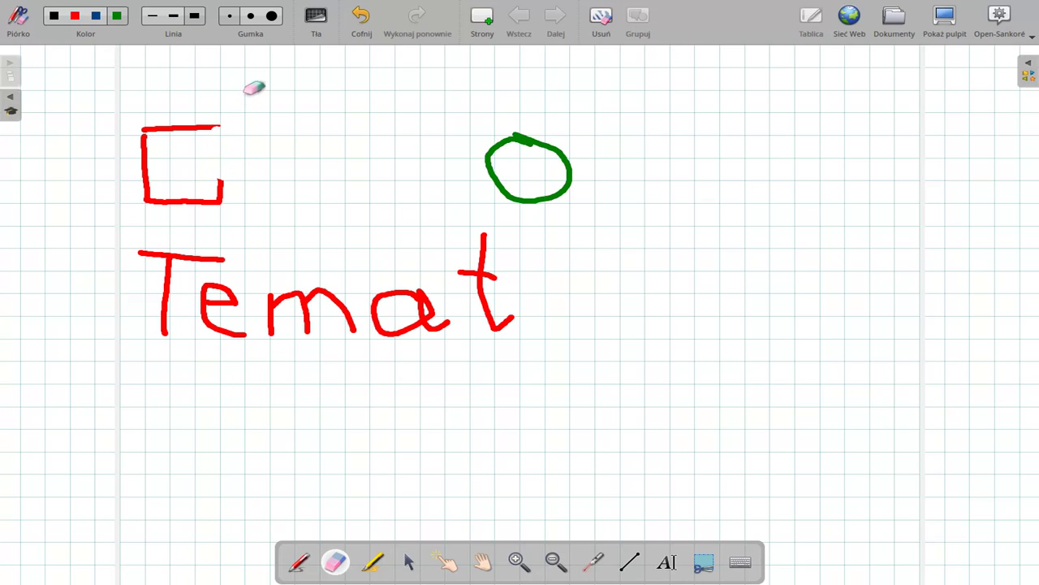
click(250, 16)
mouse_move(244, 109)
mouse_down()
mouse_move(167, 123)
mouse_move(146, 158)
mouse_move(160, 200)
mouse_move(204, 195)
mouse_move(214, 176)
mouse_up()
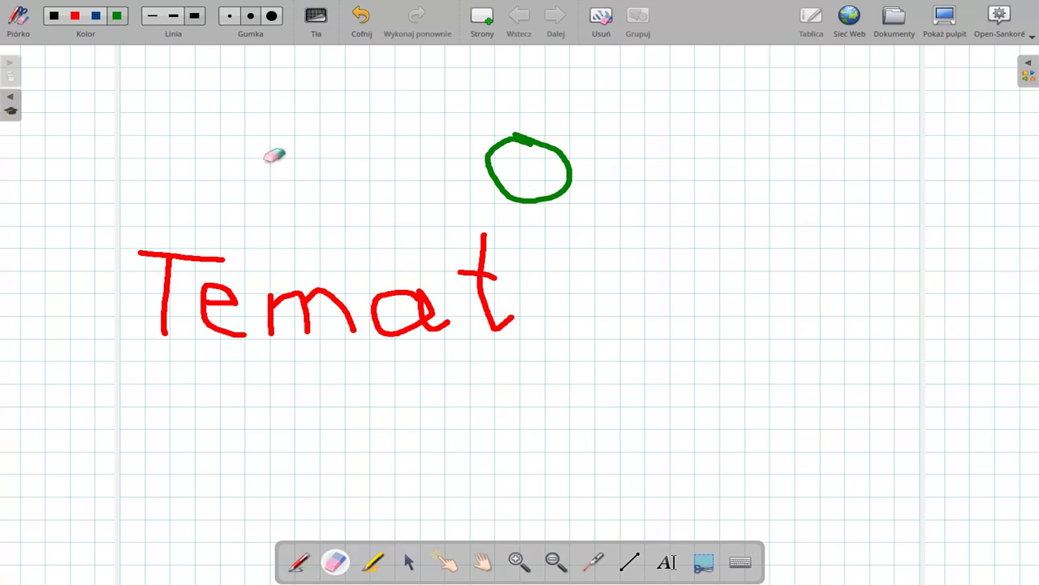
Draw a blue freehand loop and an overlapping open rectangular line above the word "Temat"
click(298, 560)
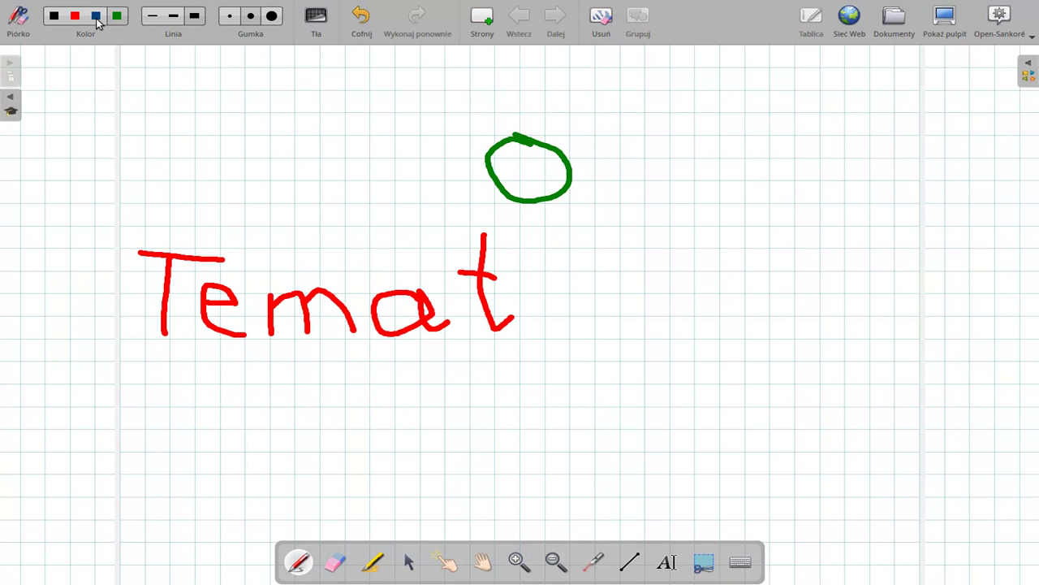
mouse_move(141, 92)
mouse_down()
mouse_move(153, 166)
mouse_move(228, 174)
mouse_move(286, 144)
mouse_move(175, 94)
mouse_move(142, 92)
mouse_up()
mouse_move(187, 119)
mouse_down()
mouse_move(328, 100)
mouse_move(355, 125)
mouse_move(328, 221)
mouse_move(215, 211)
mouse_up()
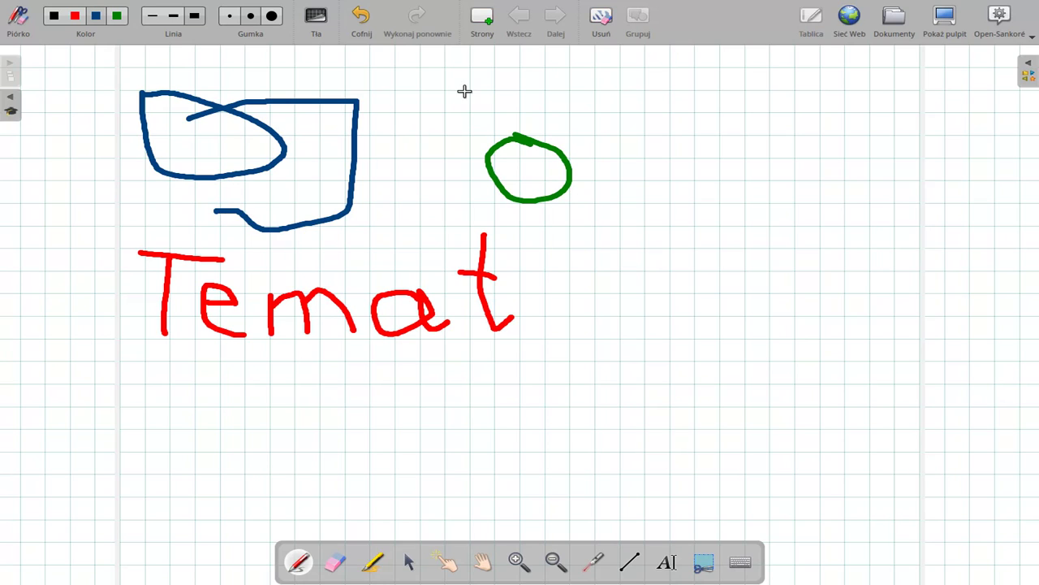
Add a new page and sketch a blue animal with a rectangular body, two legs, a neck, and a pointed head with an ear
click(483, 24)
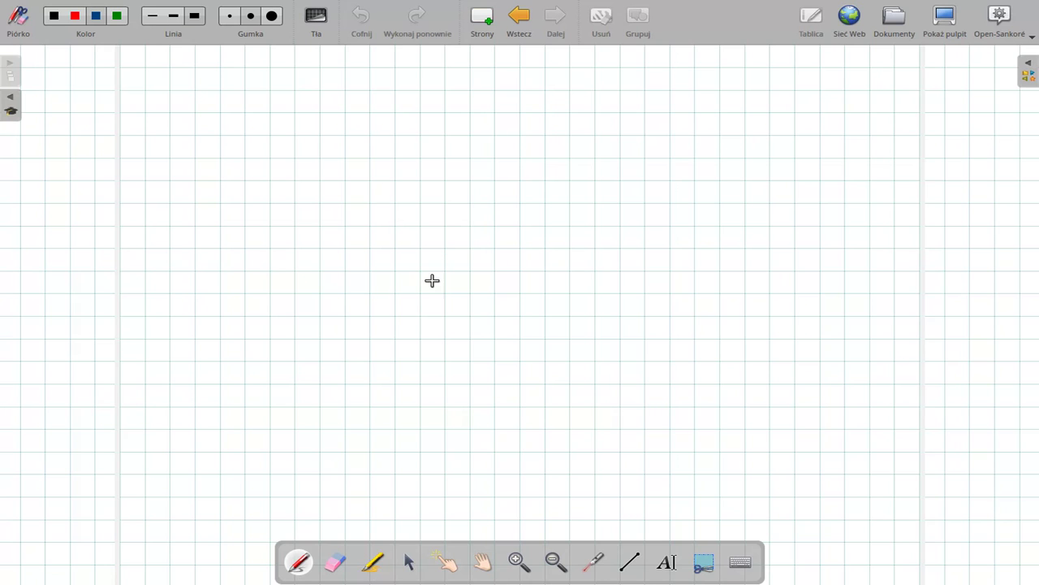
mouse_move(177, 130)
mouse_down()
mouse_move(578, 147)
mouse_move(563, 278)
mouse_move(234, 279)
mouse_move(157, 204)
mouse_move(175, 130)
mouse_up()
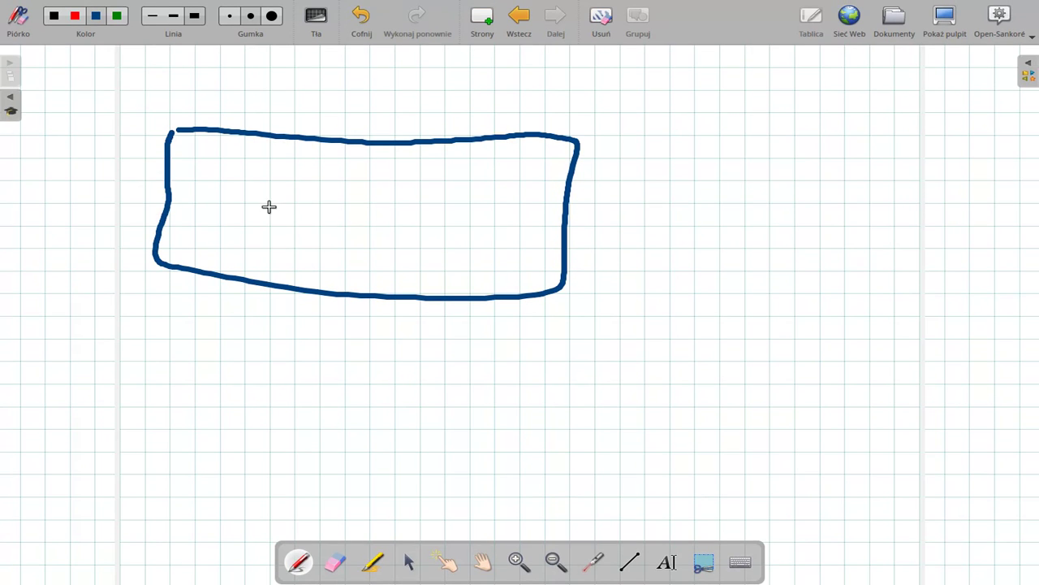
mouse_move(228, 202)
mouse_down()
mouse_move(238, 322)
mouse_move(335, 387)
mouse_up()
mouse_move(465, 210)
mouse_down()
mouse_move(485, 321)
mouse_move(606, 368)
mouse_up()
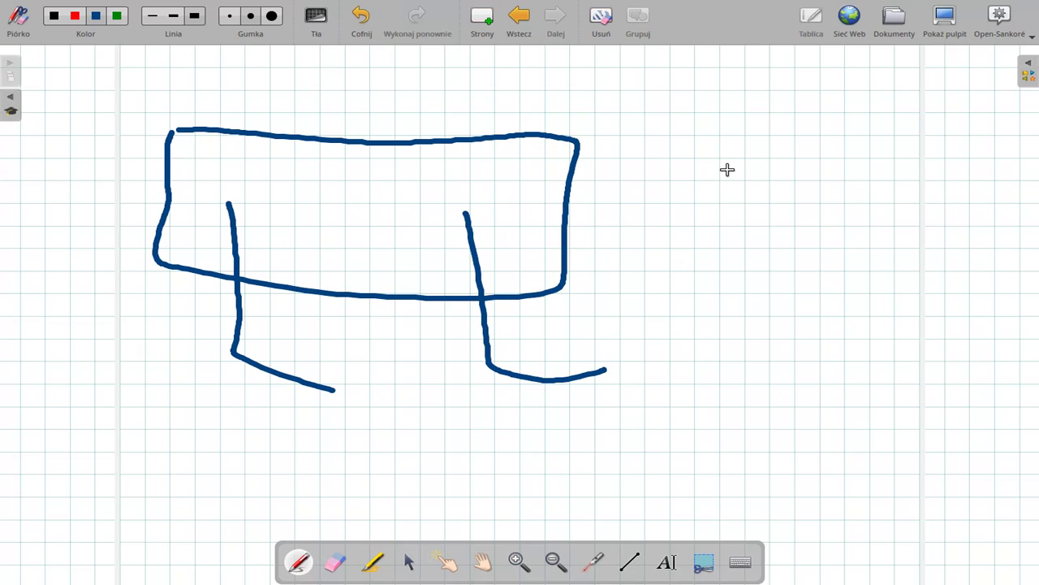
mouse_move(761, 105)
mouse_down()
mouse_move(733, 98)
mouse_move(731, 150)
mouse_move(784, 102)
mouse_move(735, 104)
mouse_up()
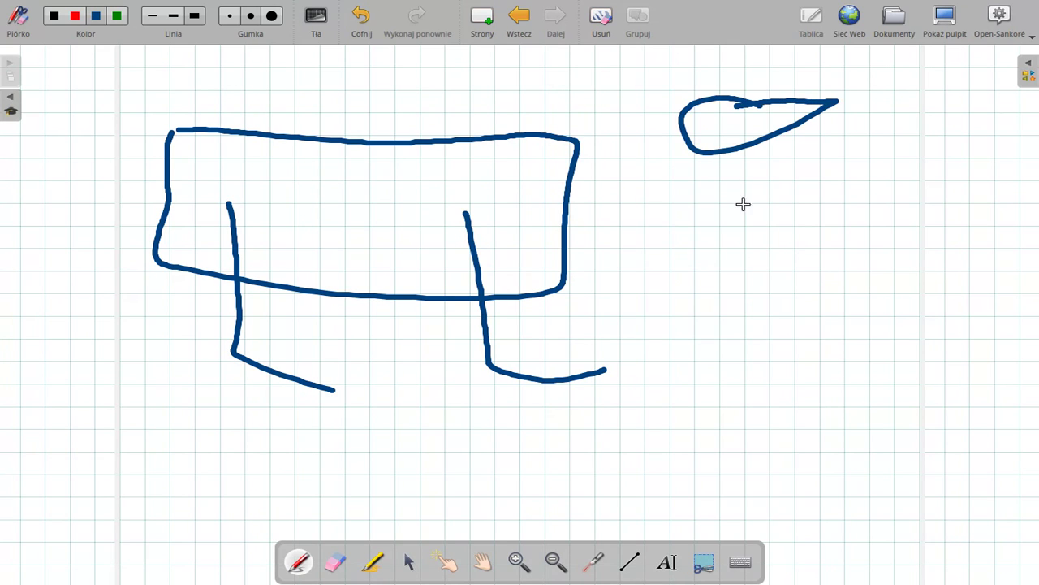
mouse_move(576, 154)
mouse_down()
mouse_move(682, 127)
mouse_move(714, 186)
mouse_move(700, 159)
mouse_move(707, 118)
mouse_up()
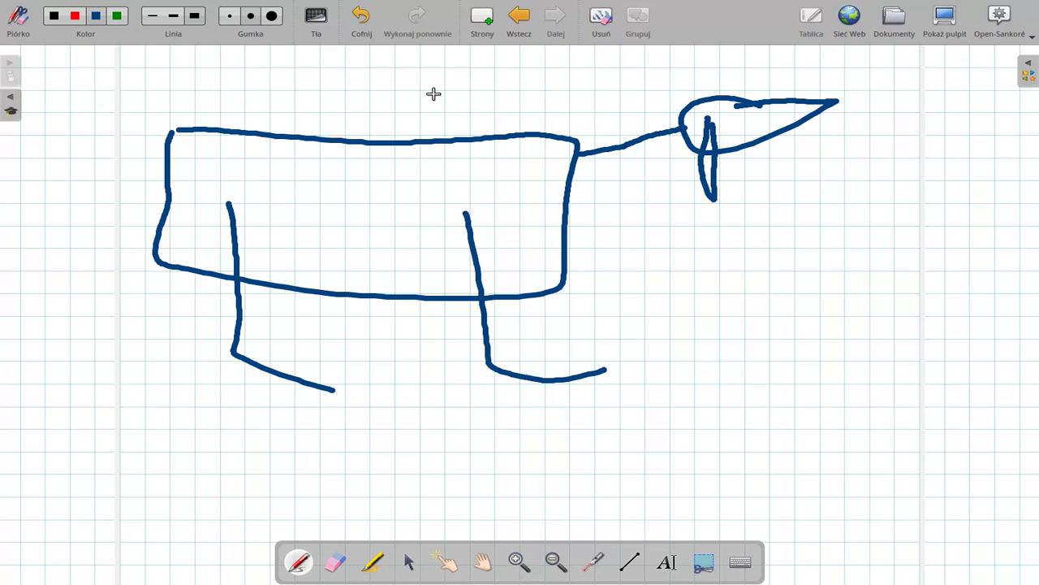
Add another page with a plain black background and draw a red and a white four-sided freehand shape on it
click(481, 23)
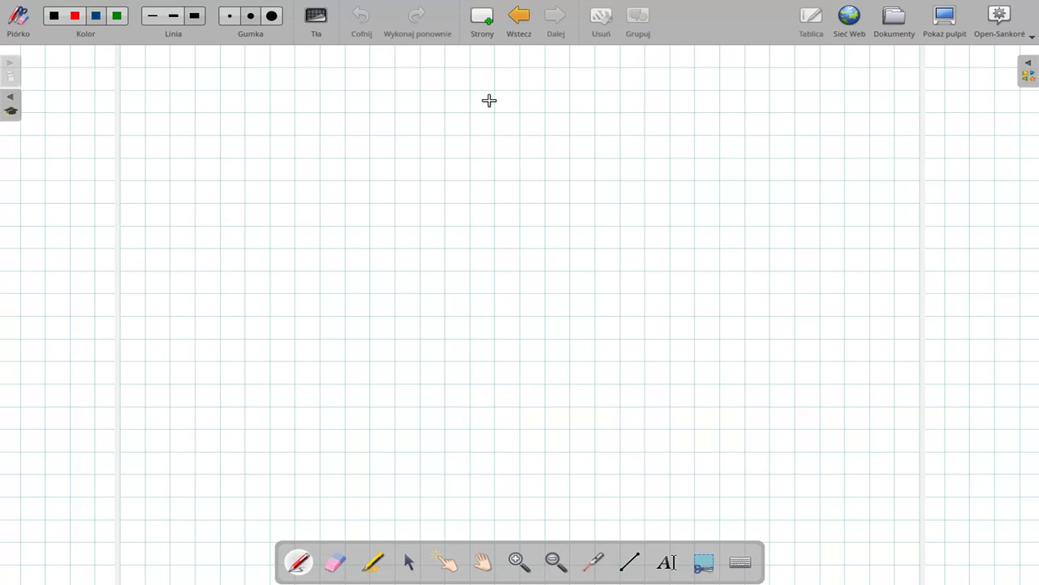
click(312, 19)
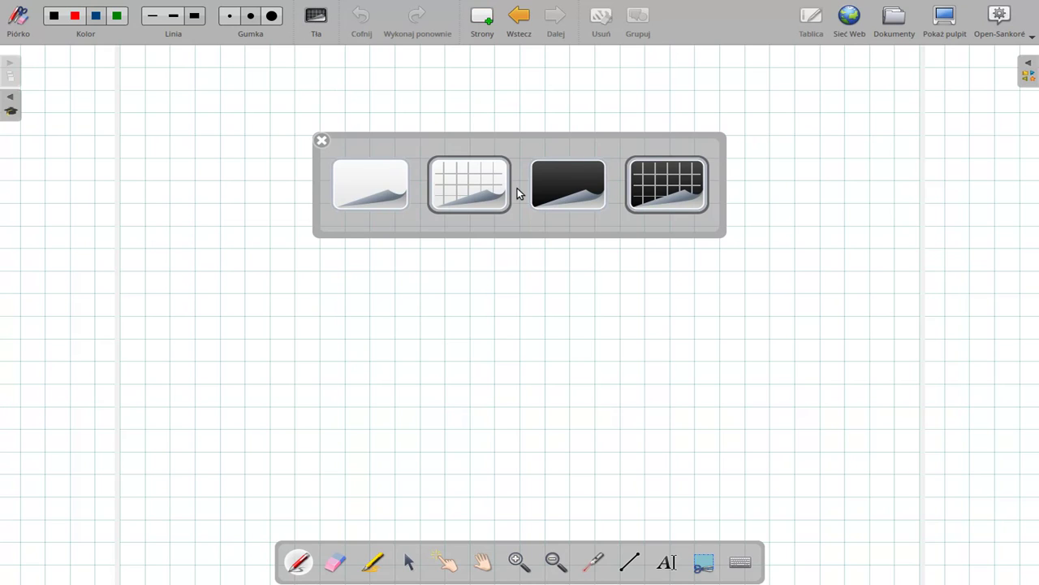
click(580, 187)
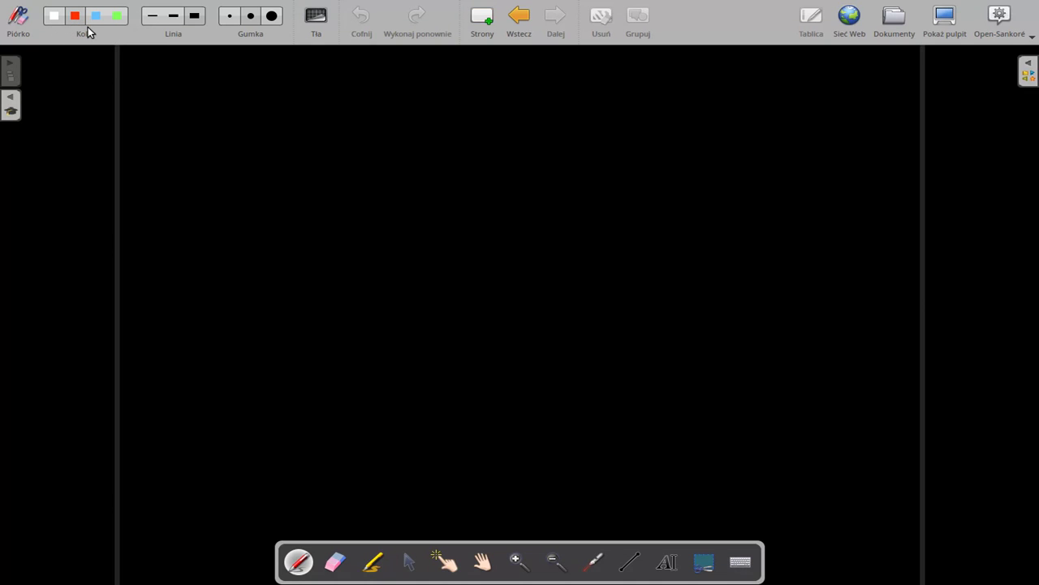
mouse_move(179, 105)
mouse_down()
mouse_move(180, 139)
mouse_move(213, 202)
mouse_move(260, 170)
mouse_move(211, 107)
mouse_move(180, 109)
mouse_up()
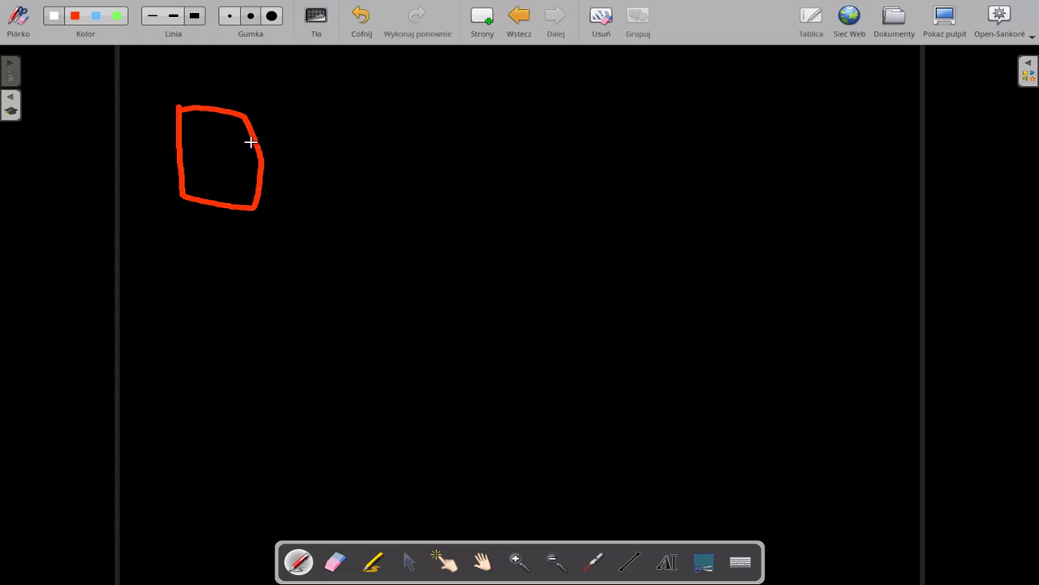
mouse_move(306, 144)
mouse_down()
mouse_move(325, 225)
mouse_move(471, 205)
mouse_move(345, 138)
mouse_move(293, 136)
mouse_up()
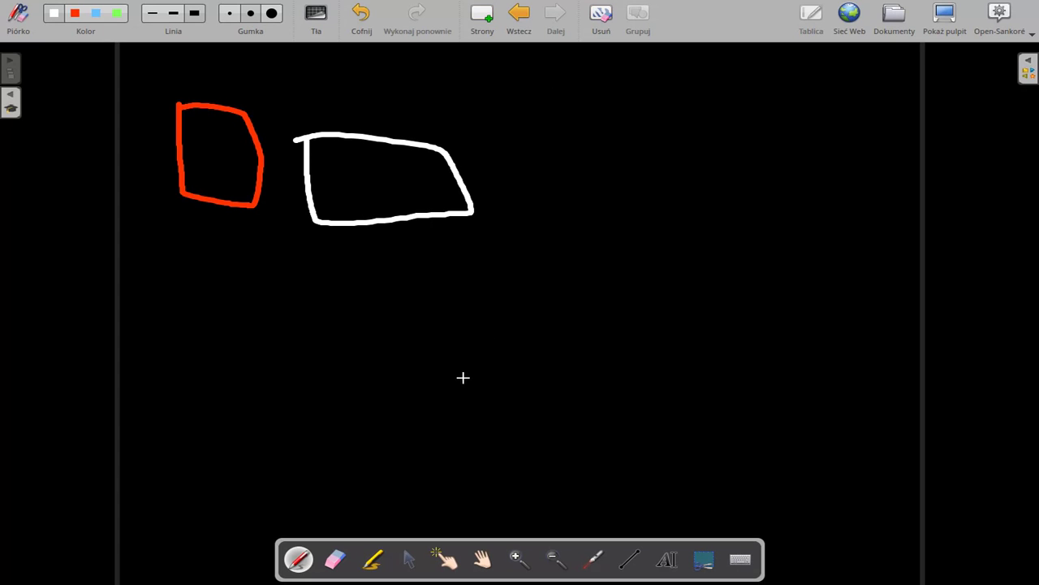
Highlight in yellow the base of the white shape with a thinner line and the base of the red shape with the thickest line
click(374, 560)
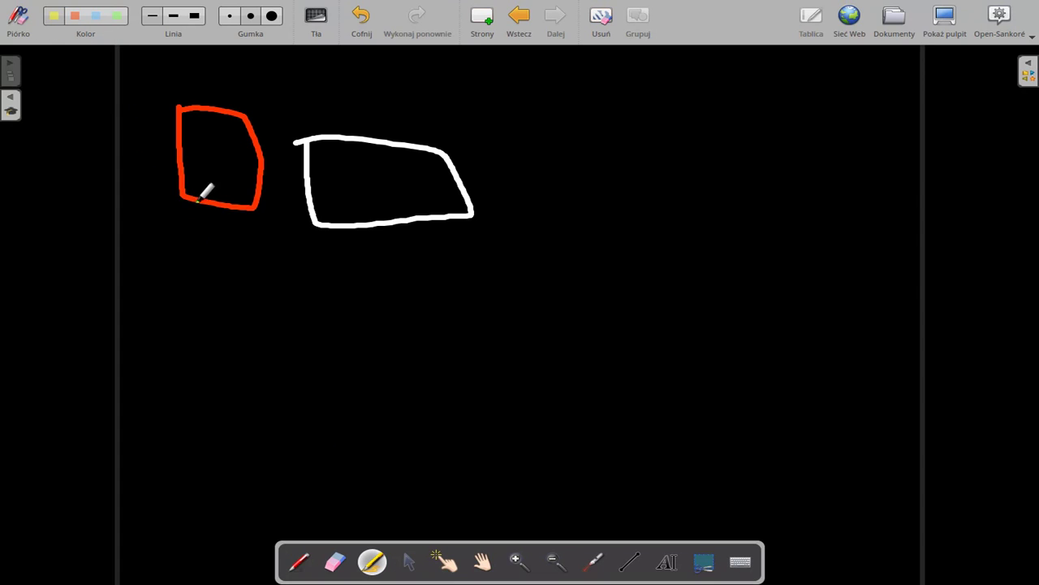
drag(278, 228, 535, 213)
click(195, 16)
mouse_move(173, 185)
mouse_down()
mouse_move(160, 196)
mouse_move(272, 217)
mouse_up()
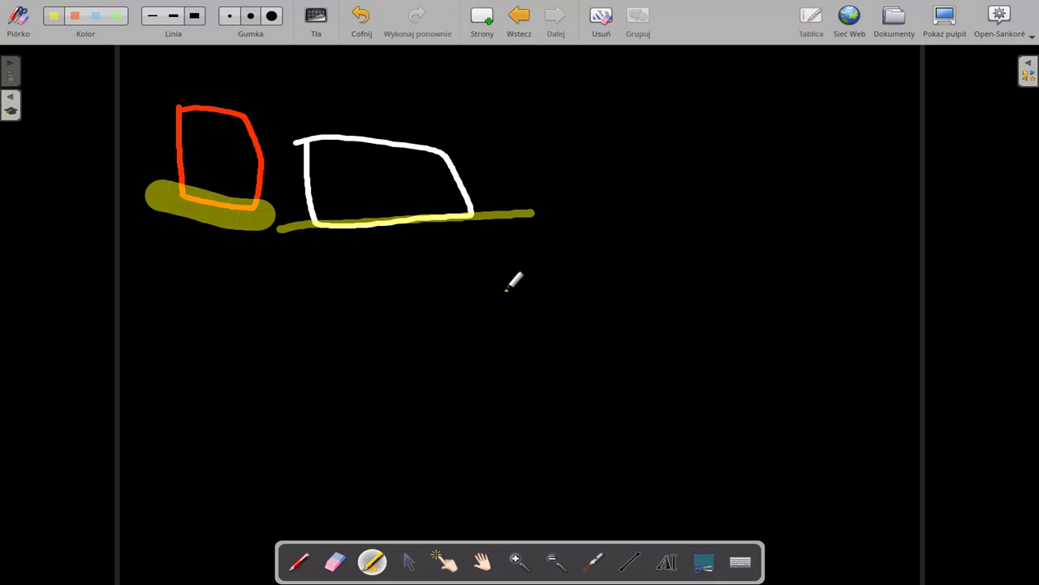
Return to the first page and underline the word "Temat" with a thick blue highlighter stroke
click(521, 23)
click(523, 22)
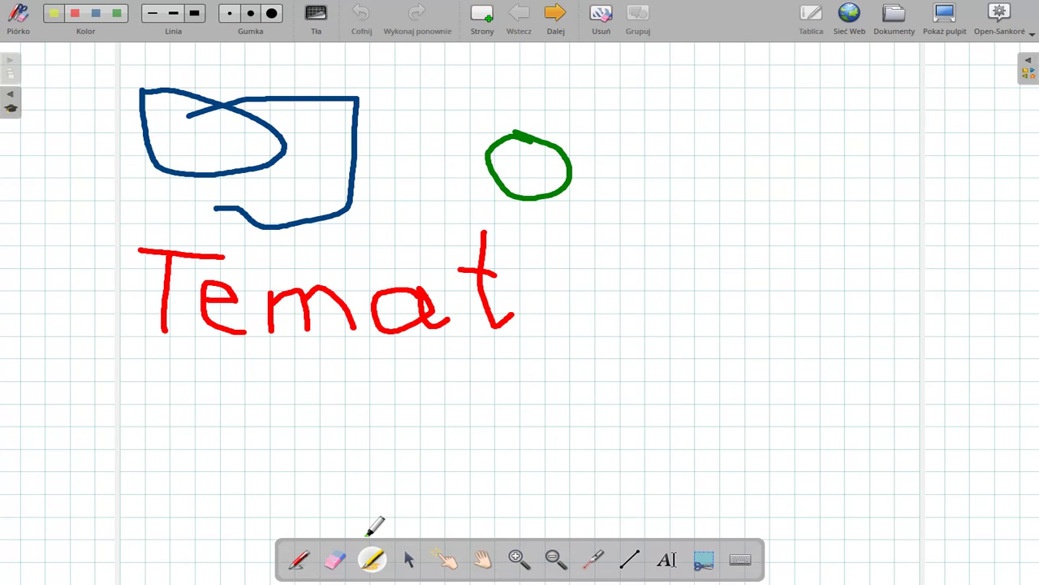
click(96, 18)
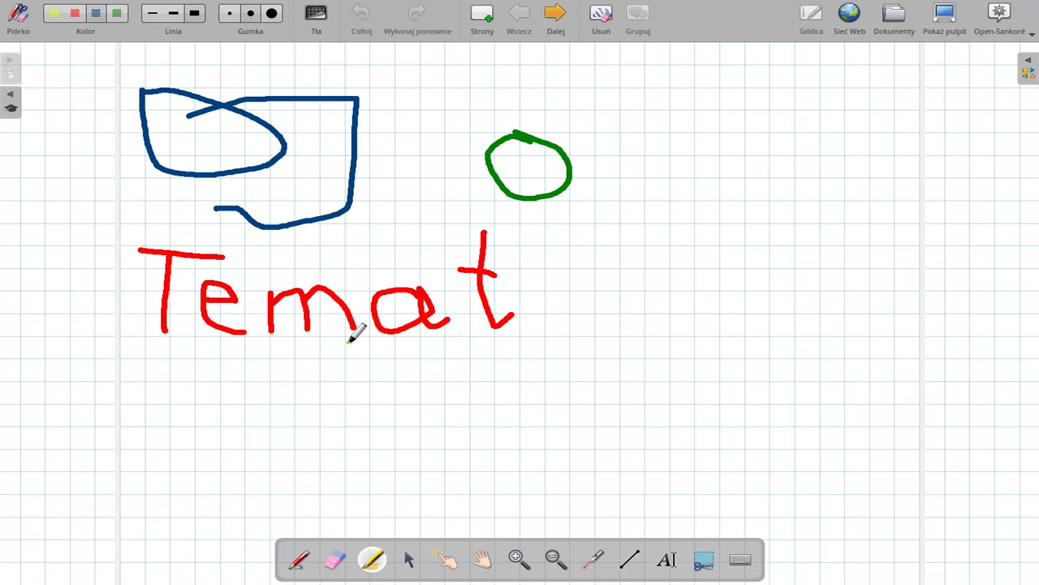
drag(132, 339, 535, 338)
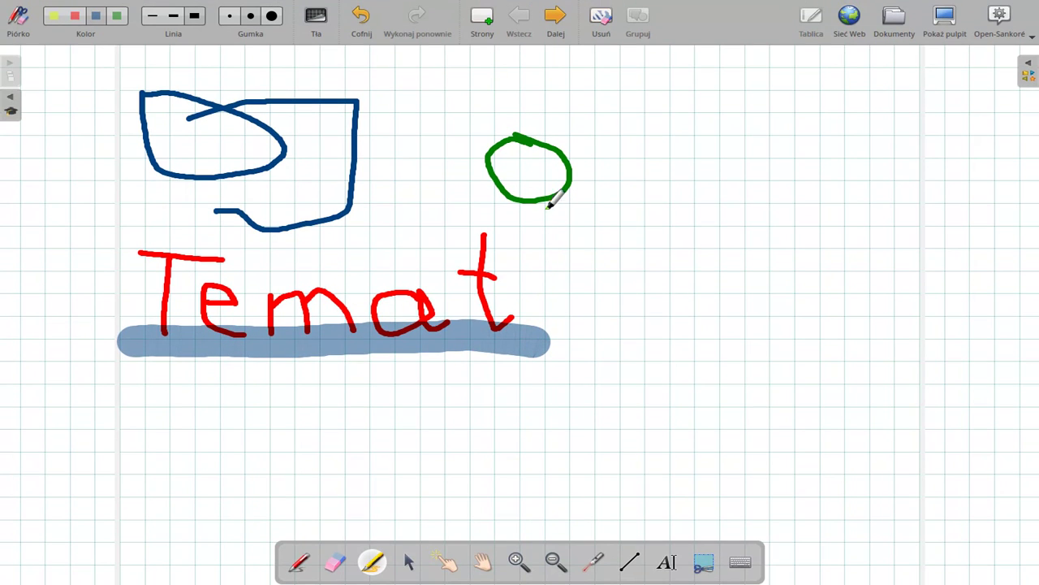
Page forward through the document to the black page and return to the first page
click(561, 30)
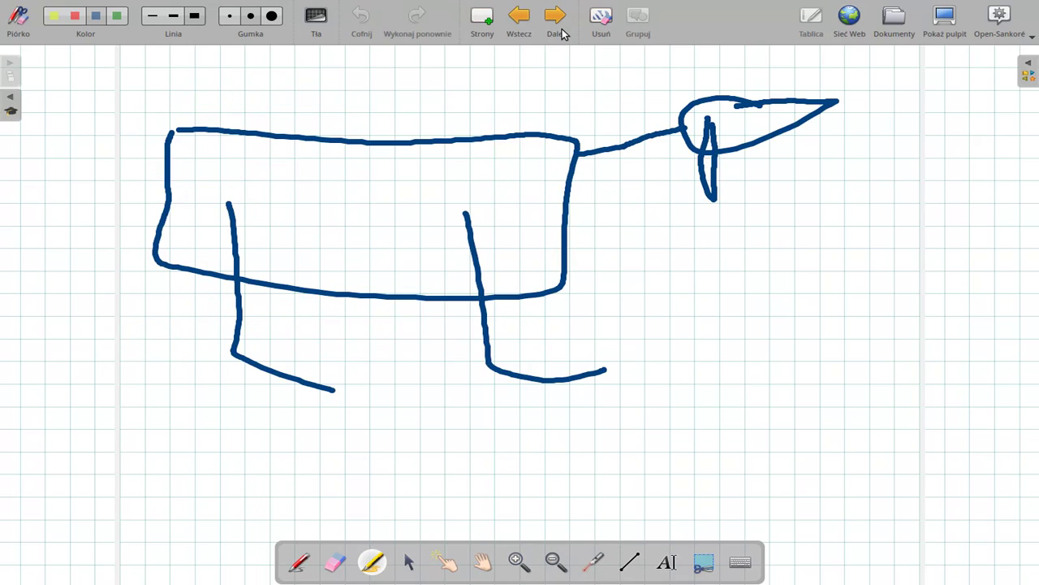
click(560, 31)
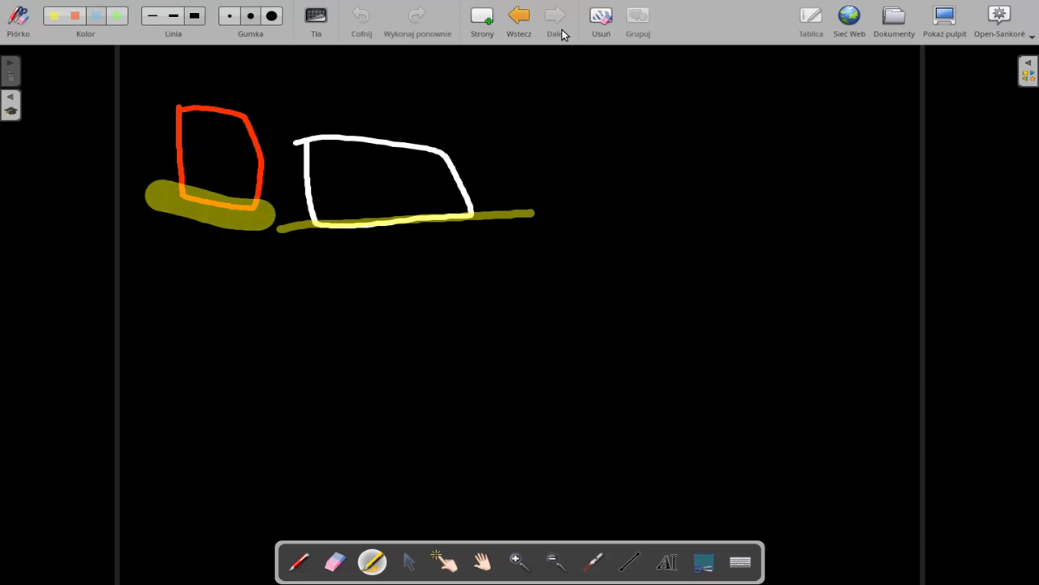
click(519, 23)
click(519, 23)
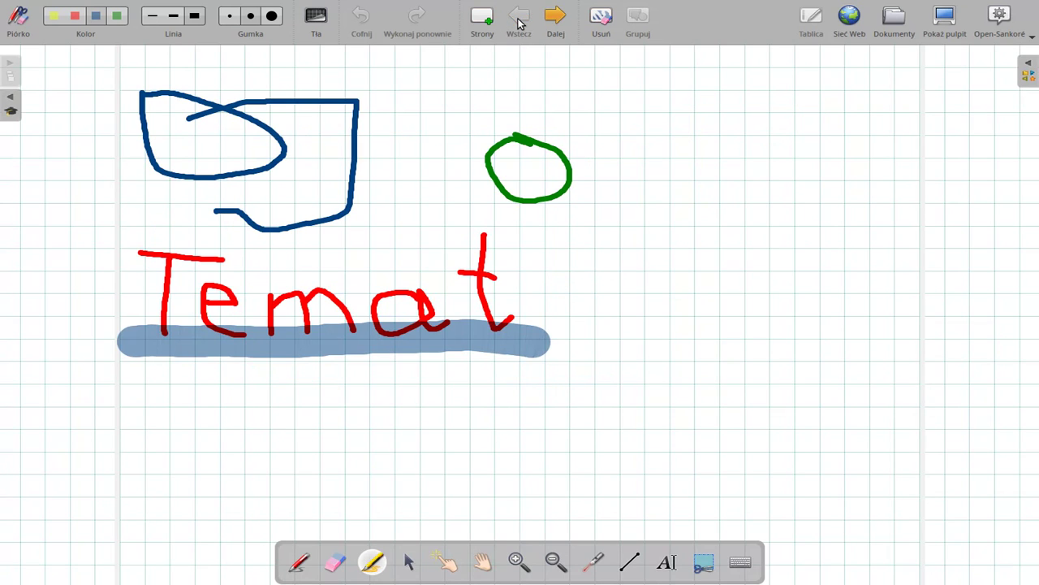
Go to the second page and draw a black freehand pen stroke with a hooked end below the blue animal figure
click(561, 24)
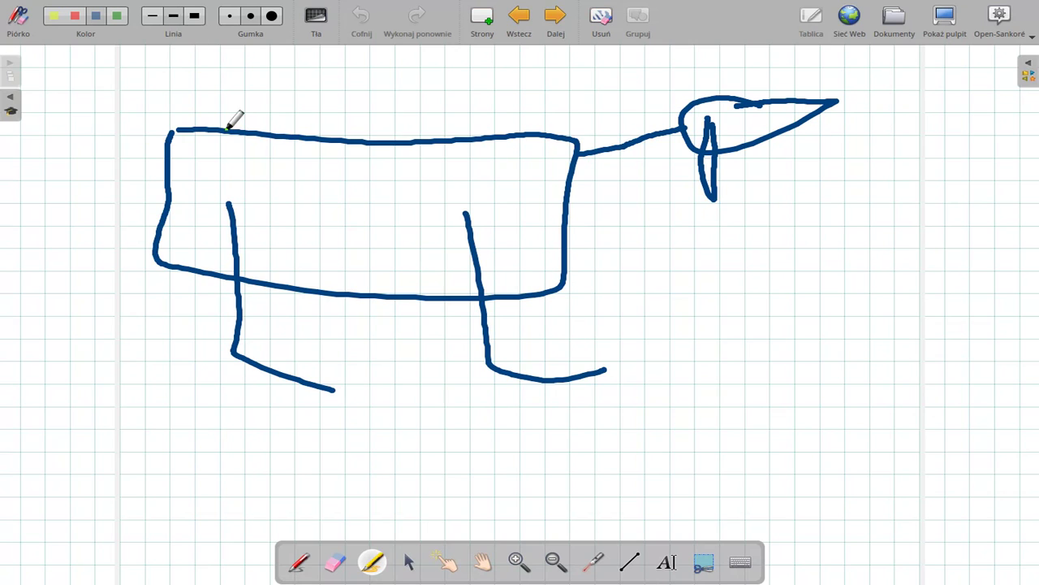
click(299, 560)
mouse_move(458, 470)
mouse_down()
mouse_move(725, 350)
mouse_move(710, 329)
mouse_move(691, 330)
mouse_up()
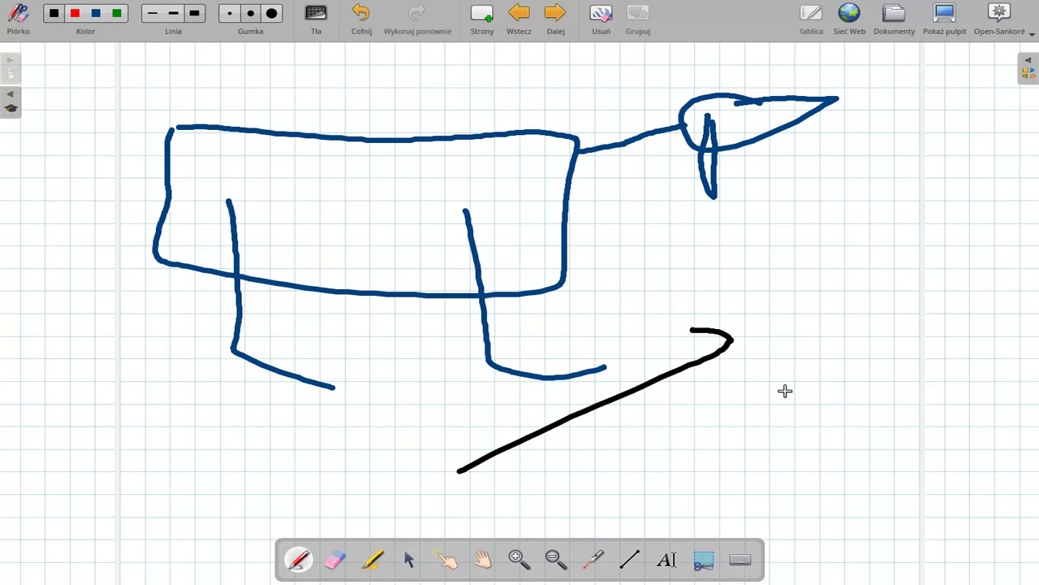
Draw a straight black line beneath the blue figure, and a straight white line below the shapes on the plain black page
click(633, 560)
mouse_move(717, 463)
mouse_down()
mouse_move(318, 327)
mouse_move(234, 380)
mouse_move(169, 363)
mouse_move(102, 366)
mouse_up()
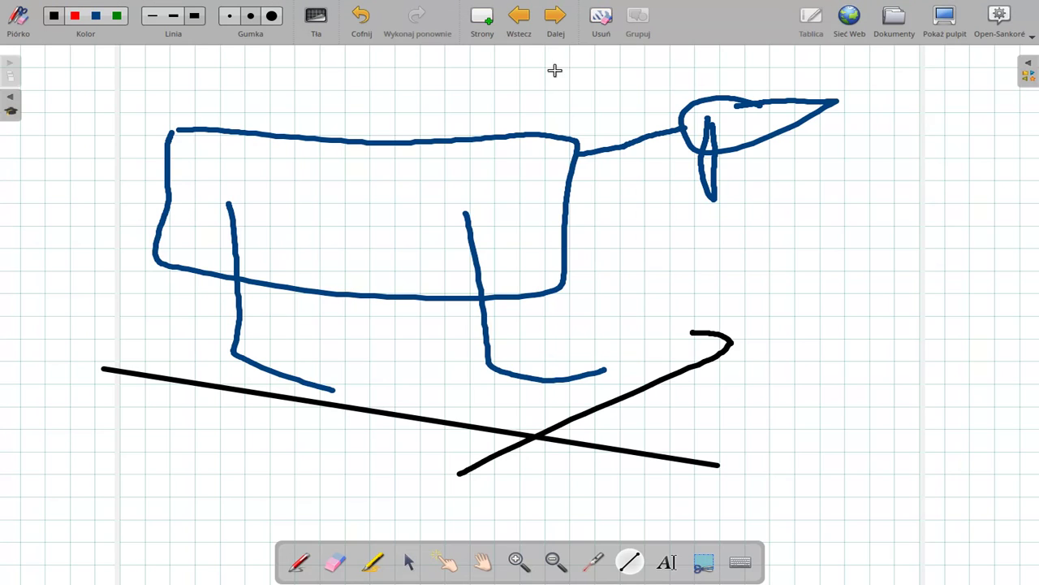
click(557, 24)
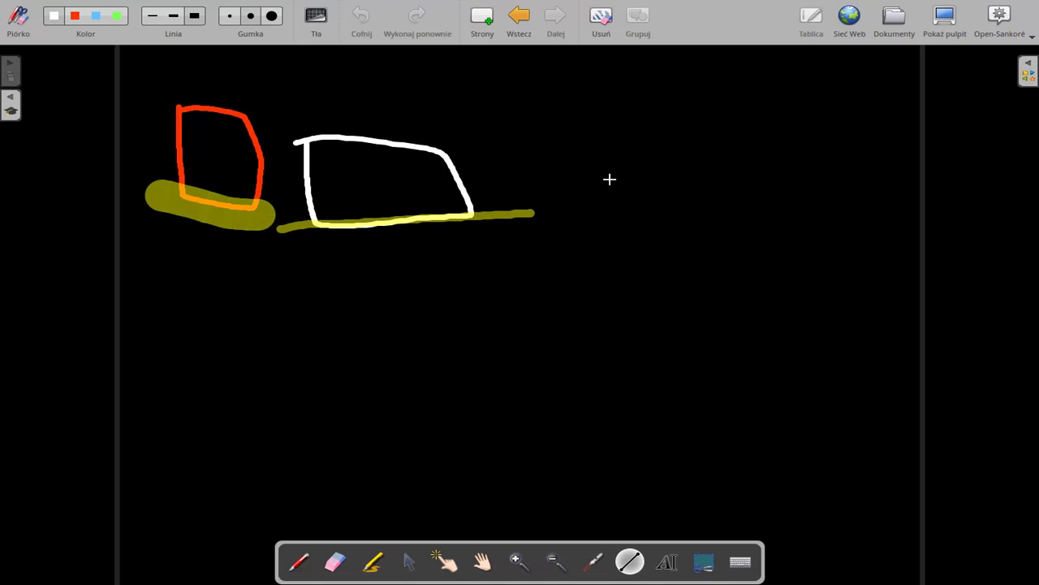
drag(627, 254, 200, 313)
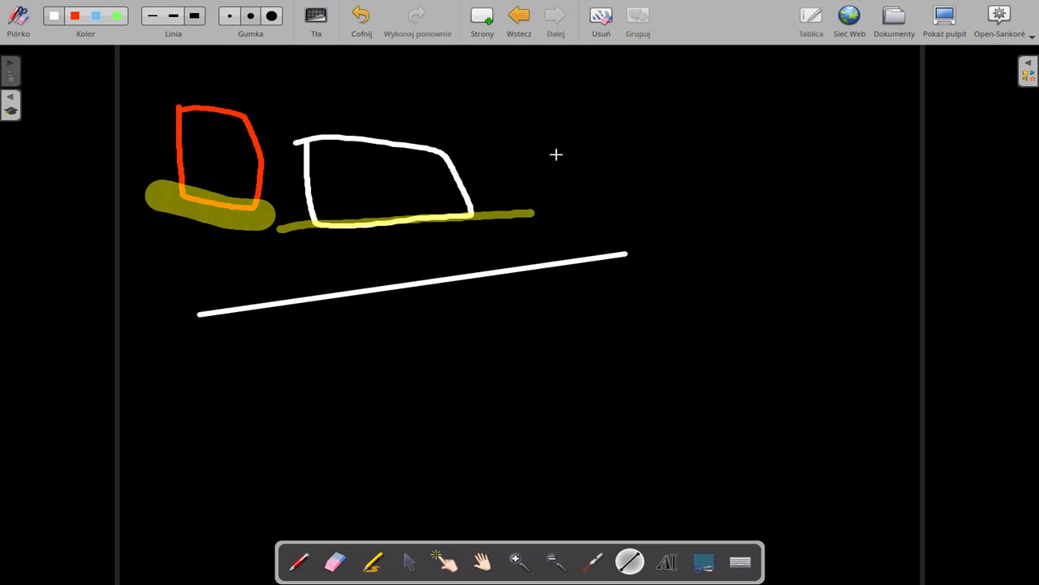
Add a new page with the black grid background
click(480, 22)
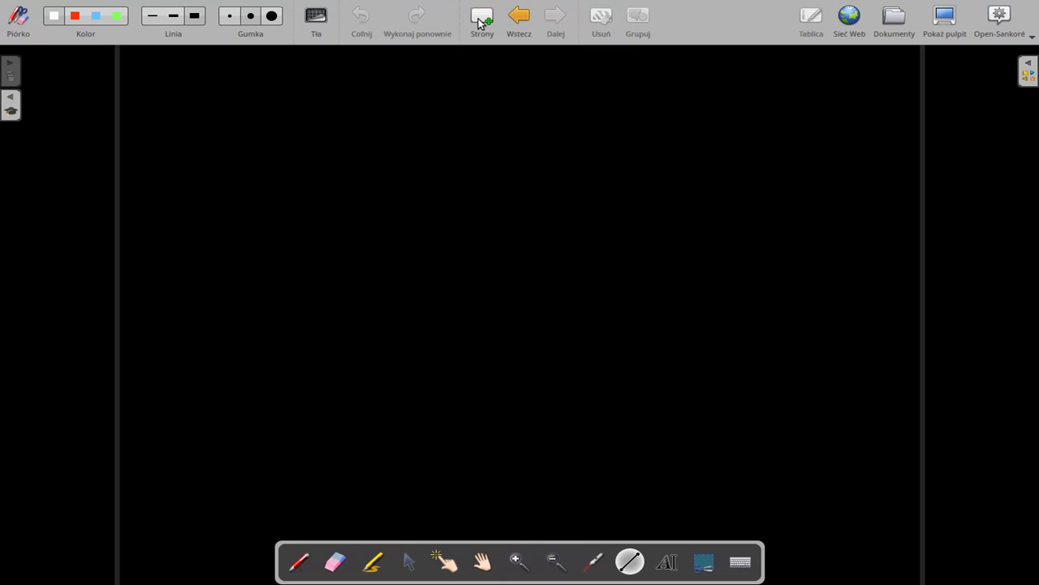
click(314, 22)
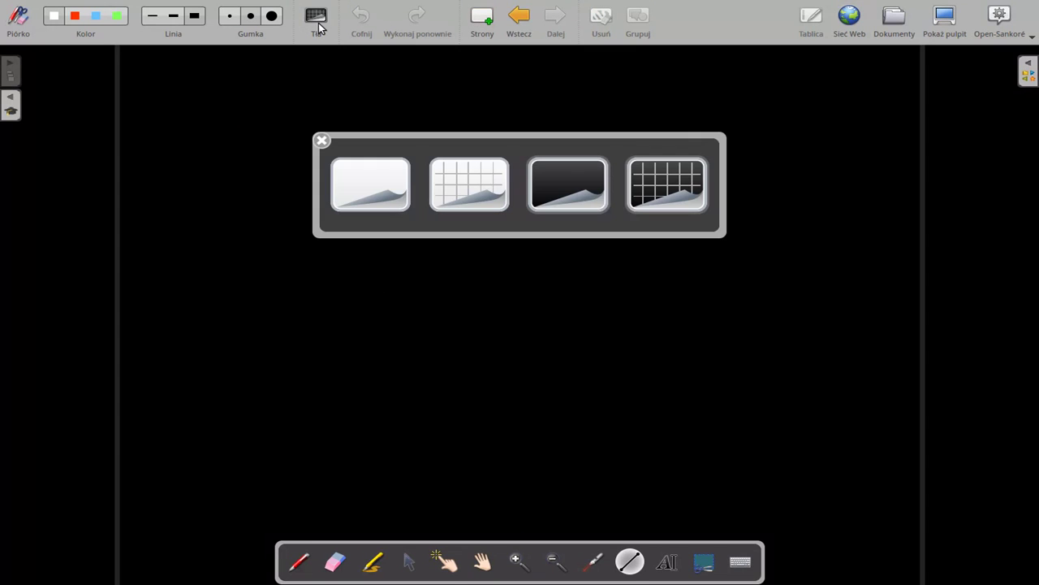
click(667, 177)
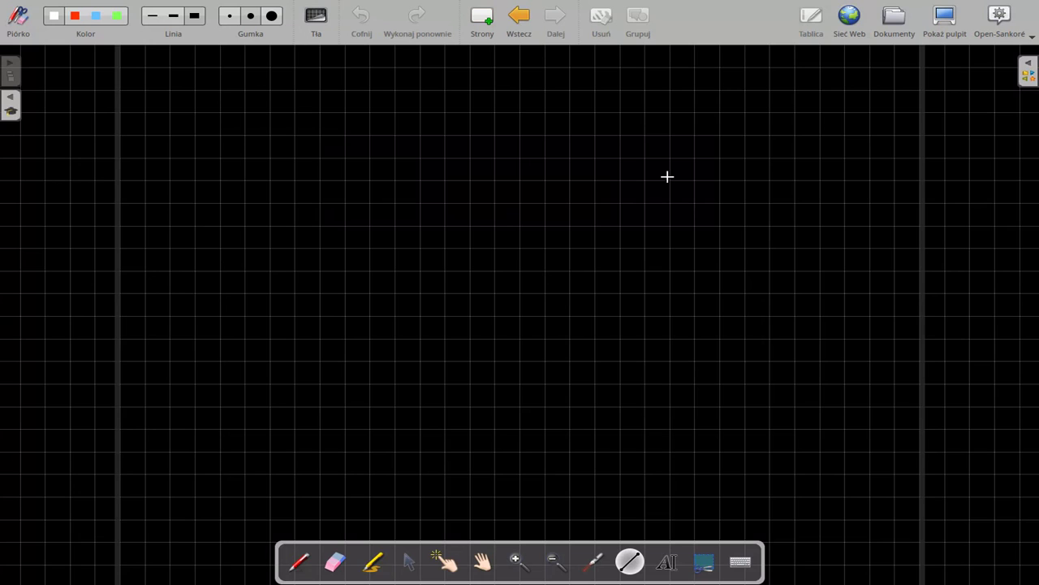
Draw a large white triangle from straight lines and mark its lower corner with a pen-drawn arc and dot as a right angle
mouse_move(201, 209)
mouse_down()
mouse_move(343, 225)
mouse_move(612, 208)
mouse_move(755, 151)
mouse_move(768, 126)
mouse_move(750, 241)
mouse_move(696, 358)
mouse_up()
mouse_move(696, 357)
mouse_down()
mouse_move(539, 341)
mouse_move(236, 263)
mouse_move(199, 211)
mouse_up()
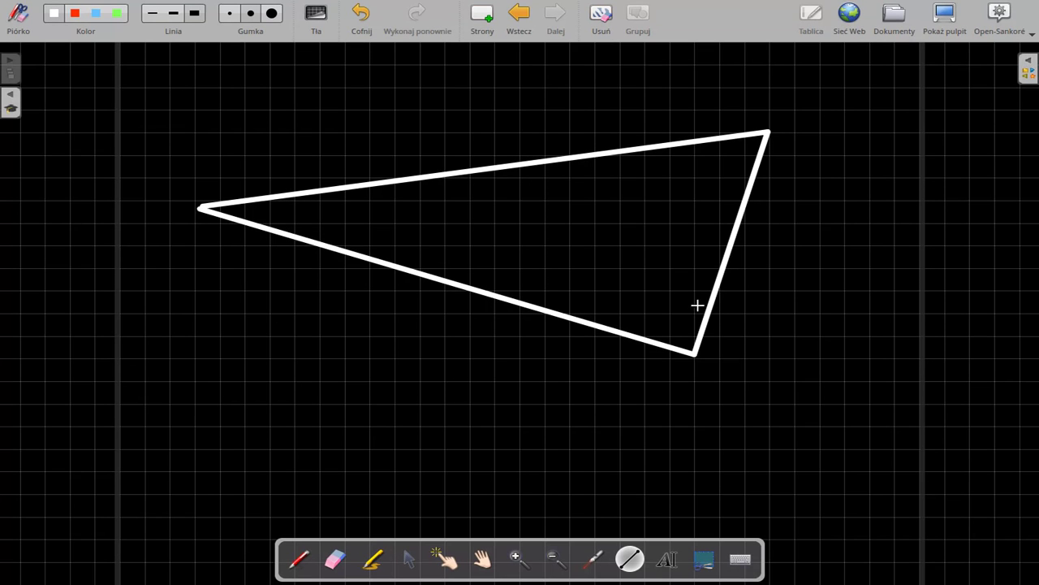
click(296, 564)
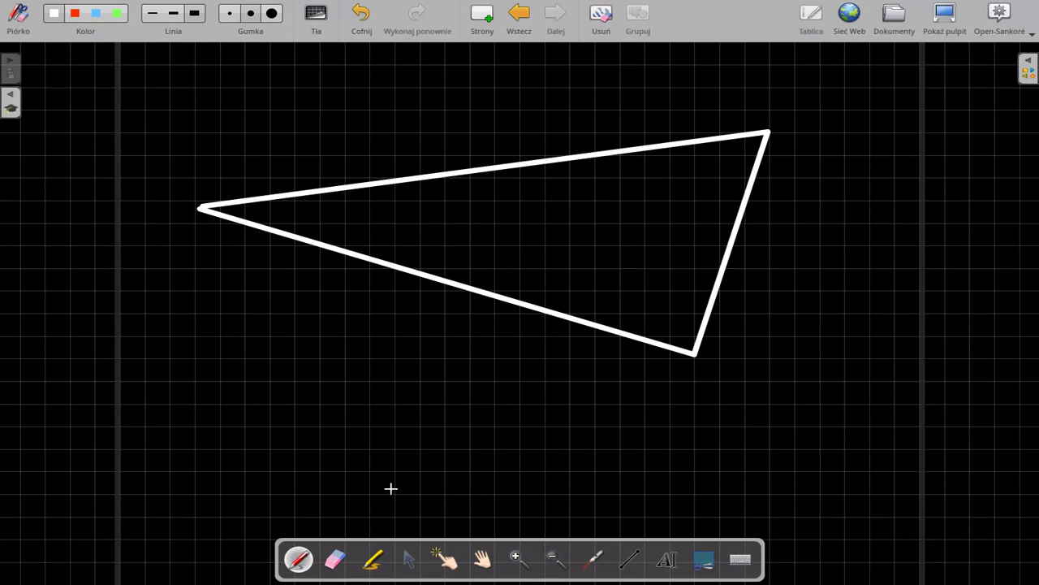
mouse_move(705, 309)
mouse_down()
mouse_move(651, 314)
mouse_move(642, 332)
mouse_up()
click(674, 330)
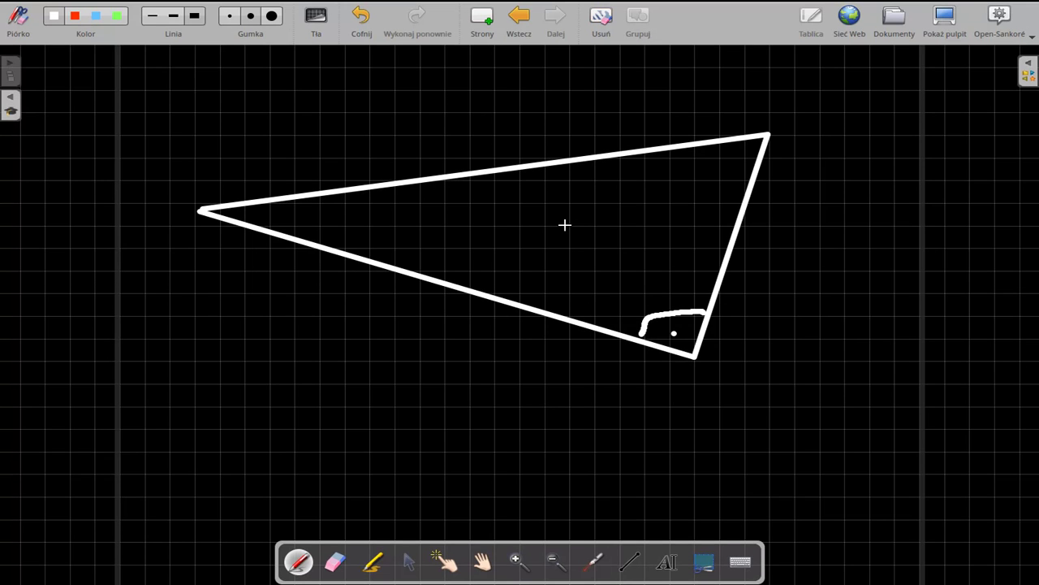
Page back to the first page and forward again to the plain black page with the red and white shapes
click(520, 20)
click(520, 21)
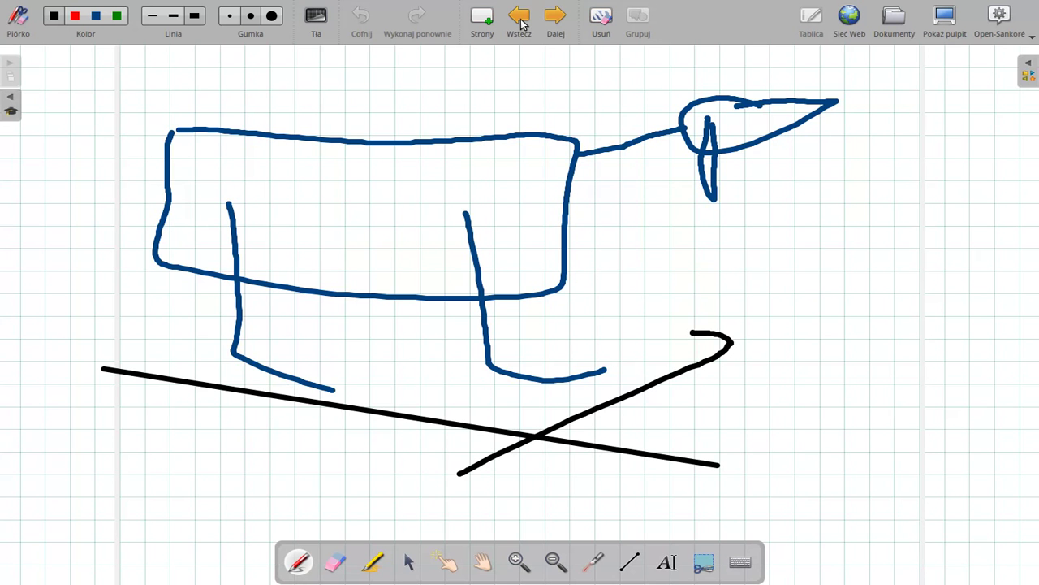
click(520, 21)
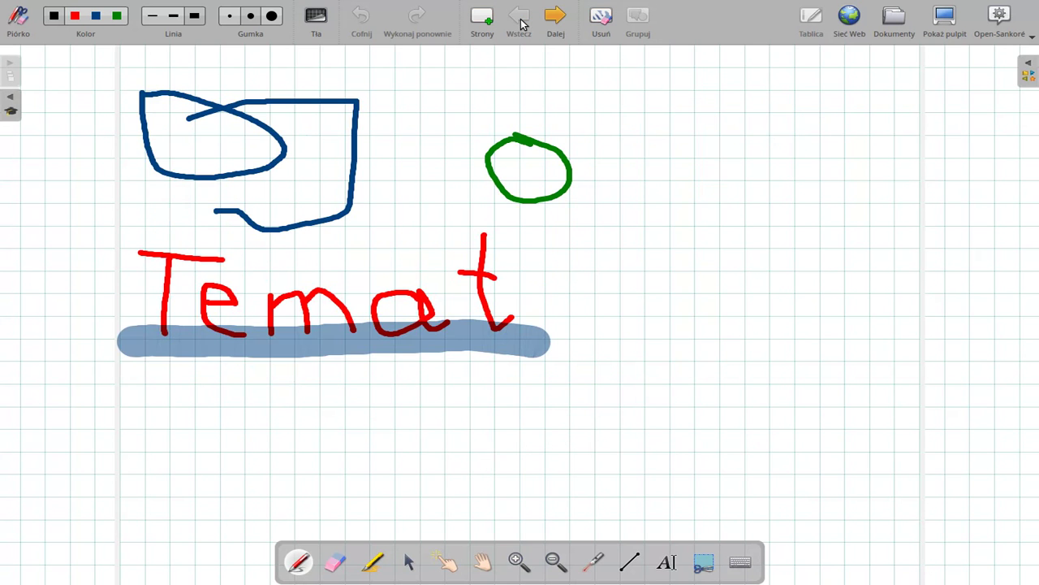
click(559, 21)
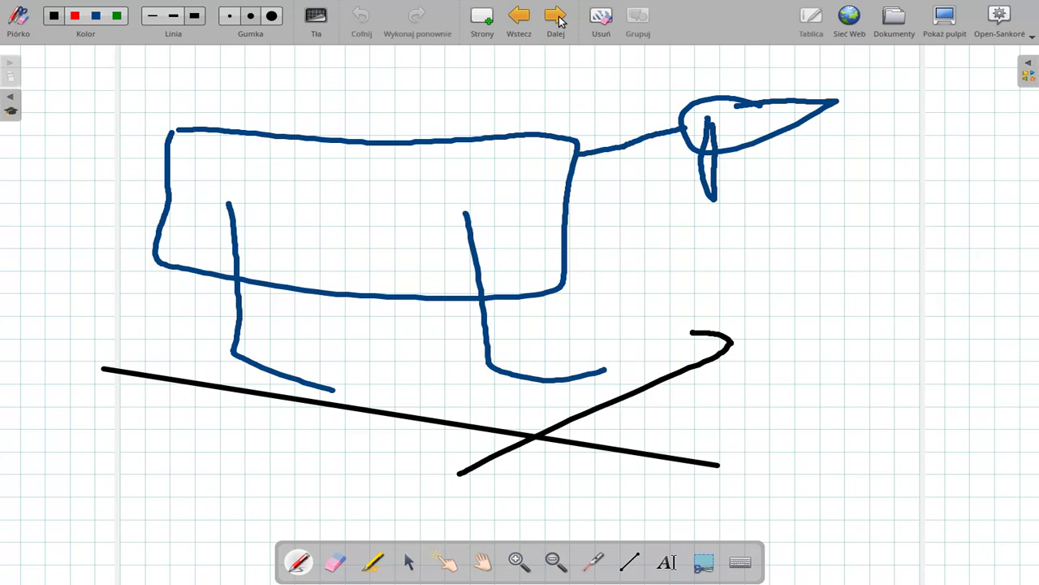
click(559, 21)
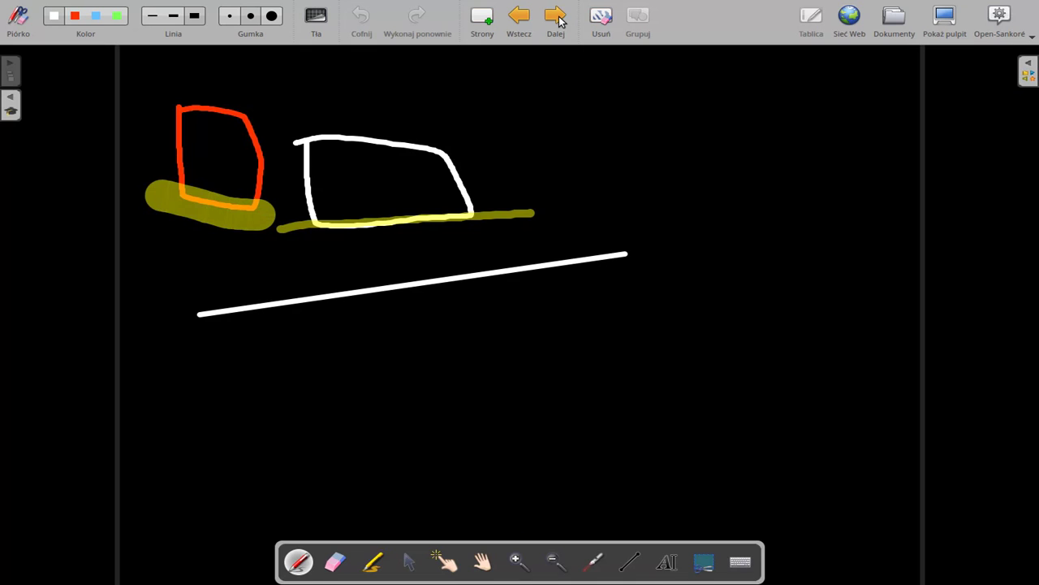
click(524, 20)
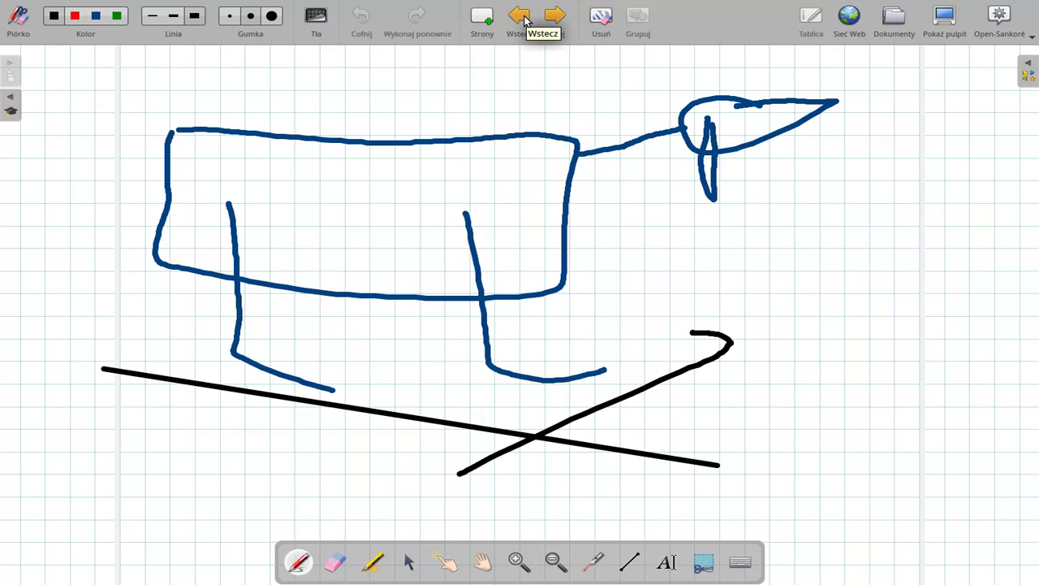
click(555, 21)
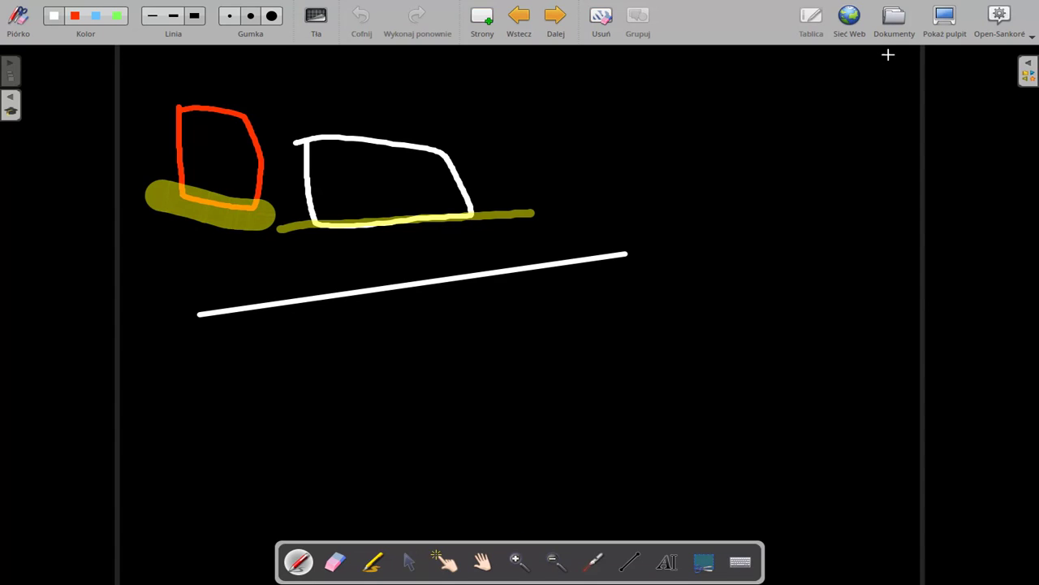
Open the document manager, look through the pages of the older untitled documents, and return to the document "14 Aug 2013 19:22:51"
click(896, 19)
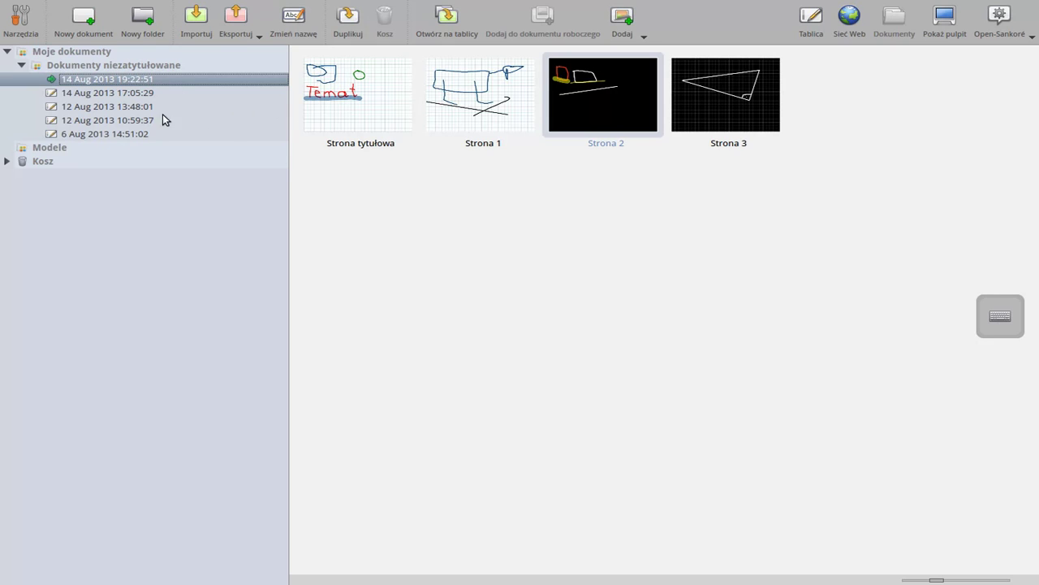
click(104, 94)
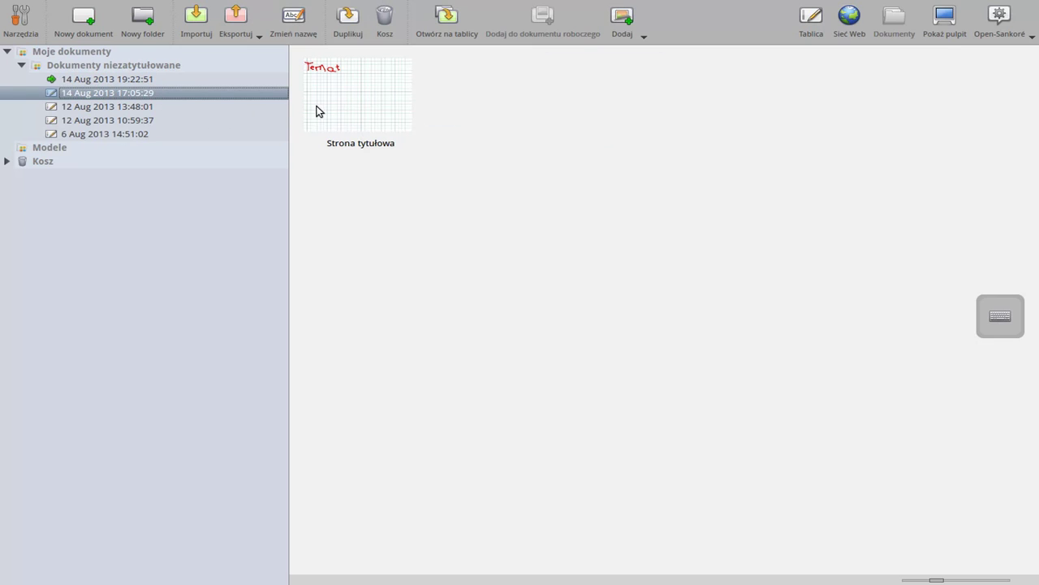
click(170, 107)
click(135, 121)
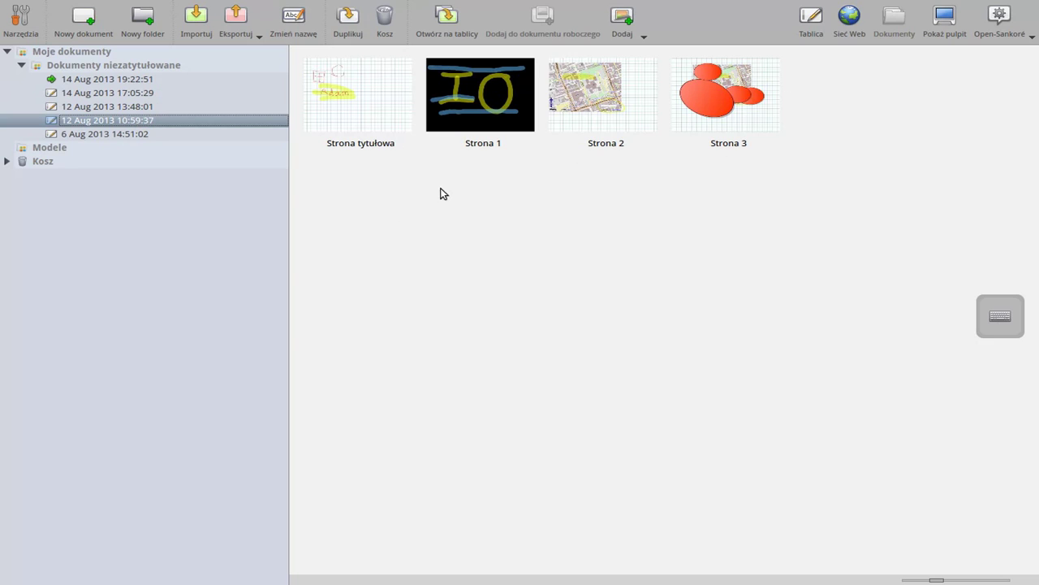
click(111, 134)
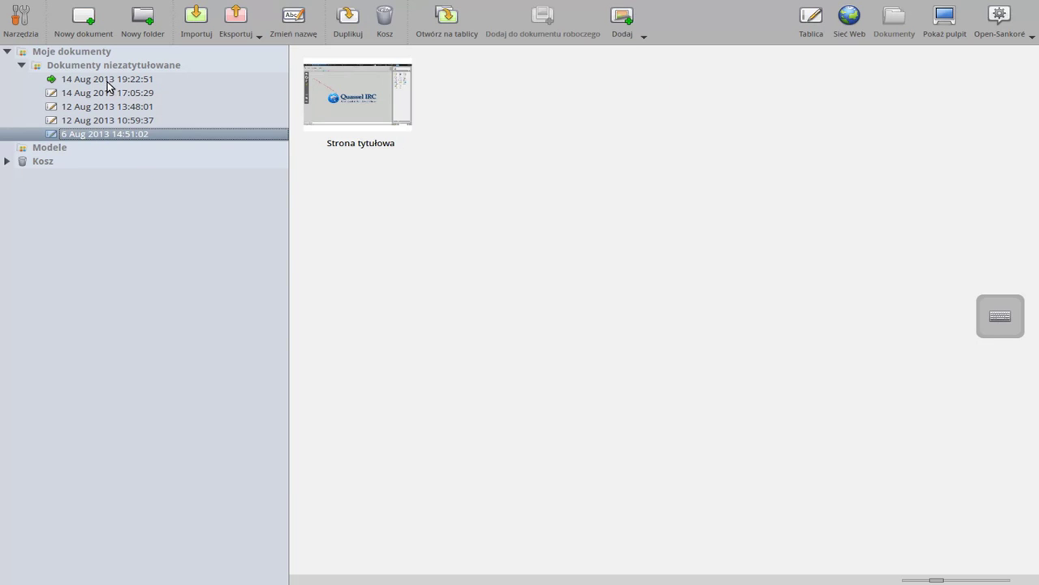
click(108, 81)
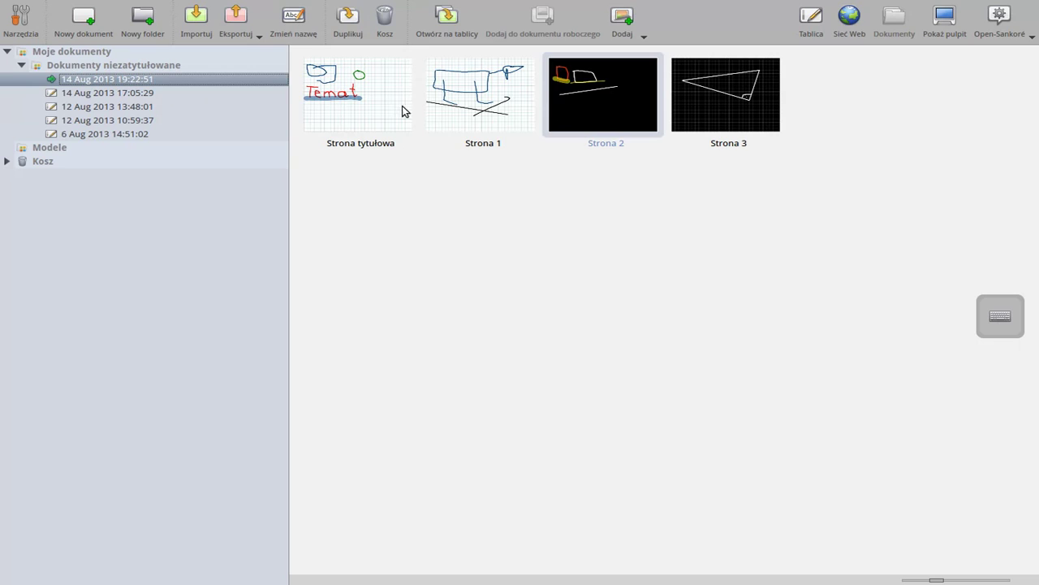
Export the current document to PDF as "14 Aug 2013 192251.pdf" in the Dokumenty folder and quit Open-Sankoré
click(255, 35)
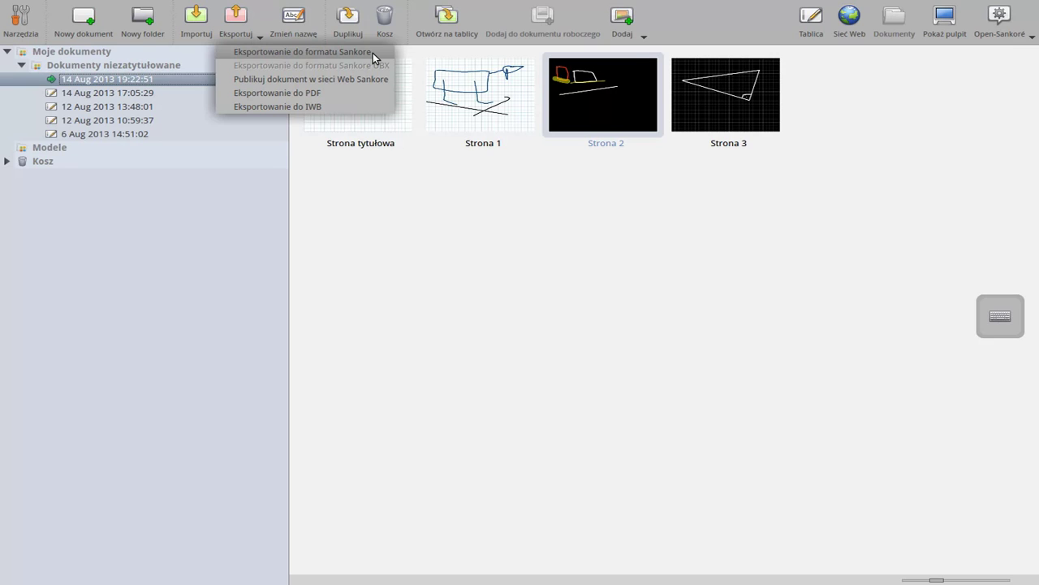
click(330, 93)
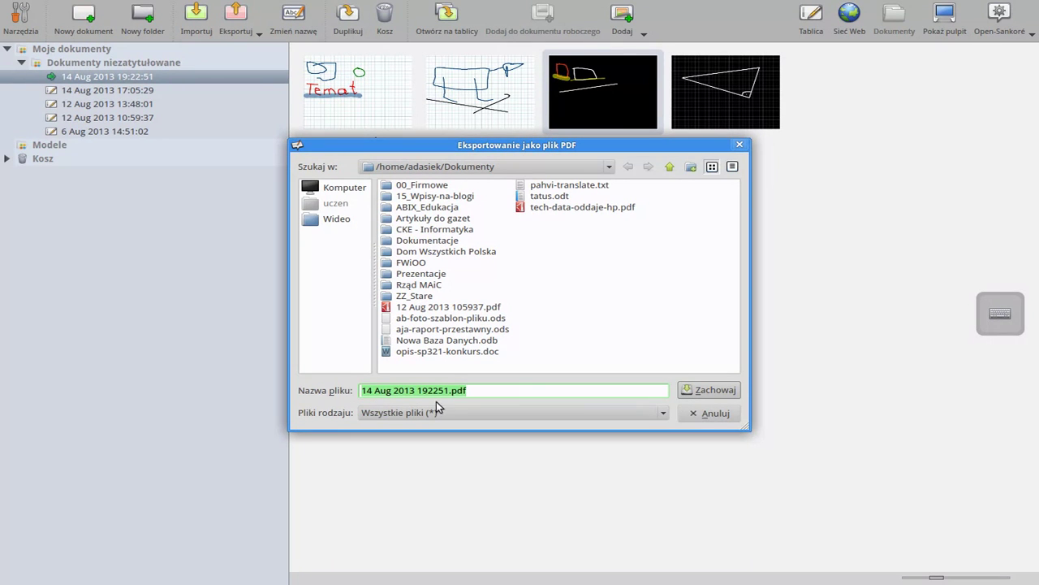
click(690, 392)
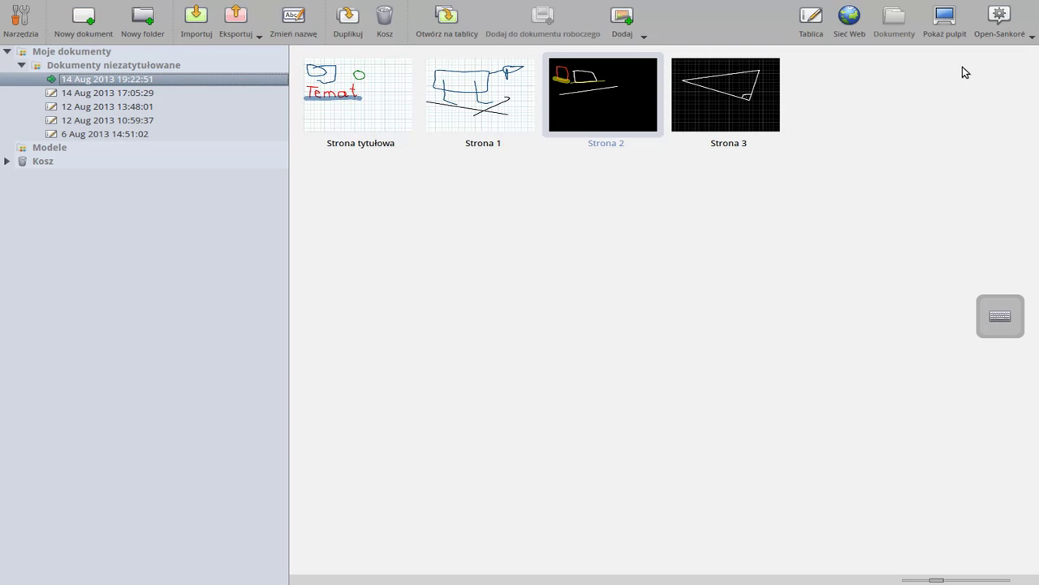
click(1007, 24)
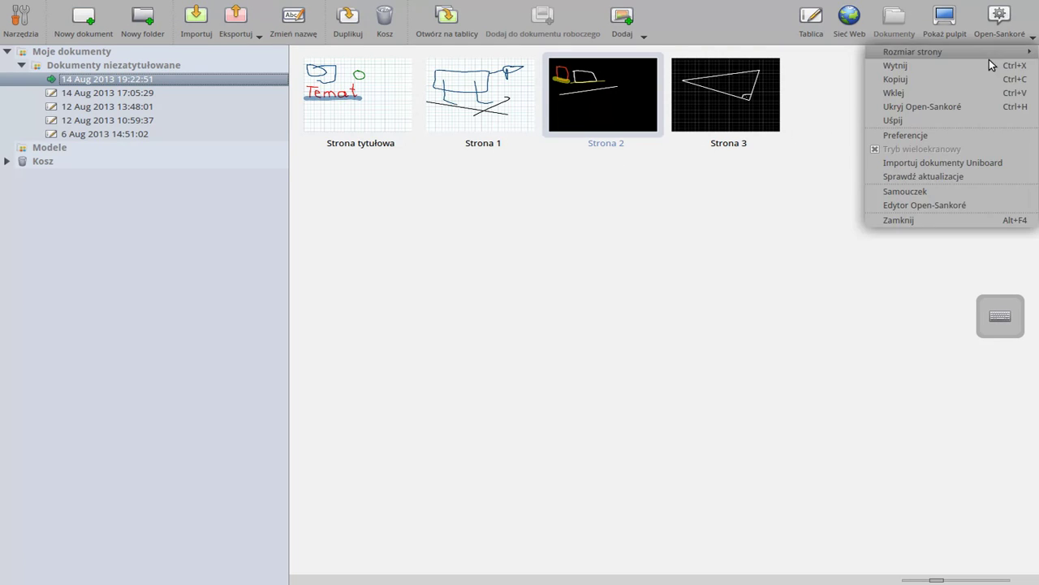
click(920, 221)
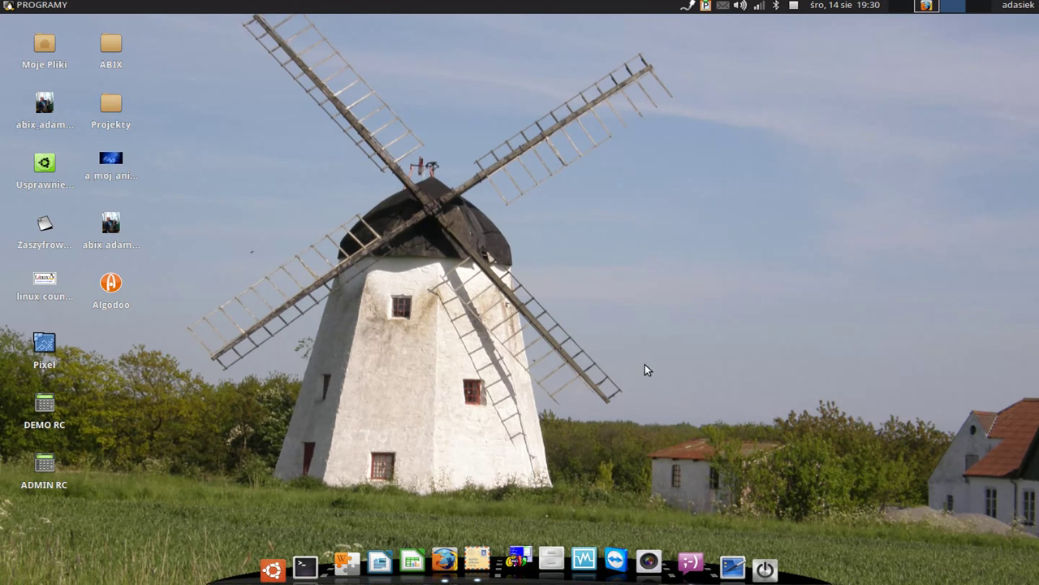
Switch to the file manager and open "14 Aug 2013 192251.pdf" from the Dokumenty folder in the document viewer
click(554, 559)
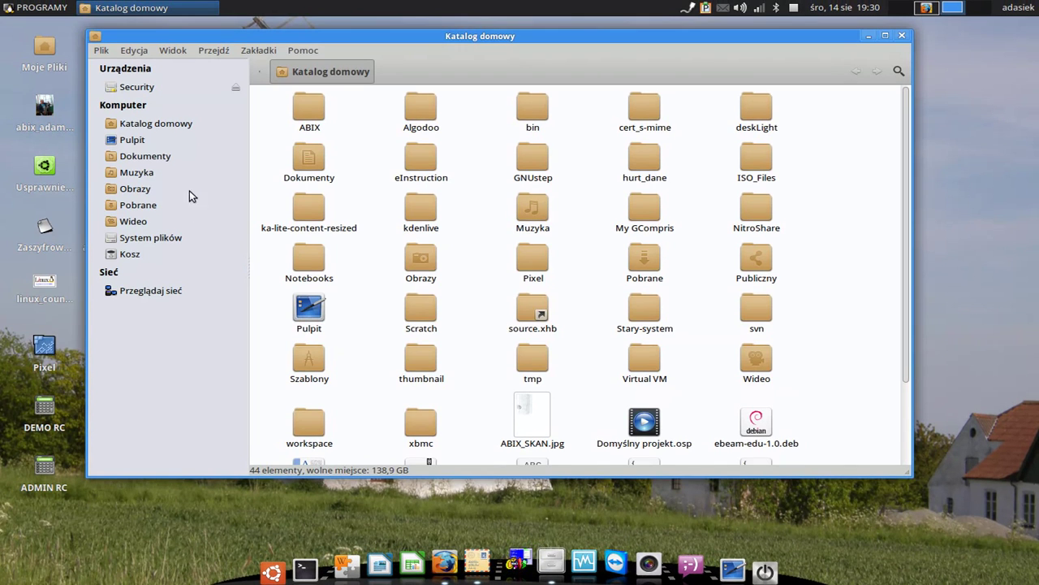
click(162, 158)
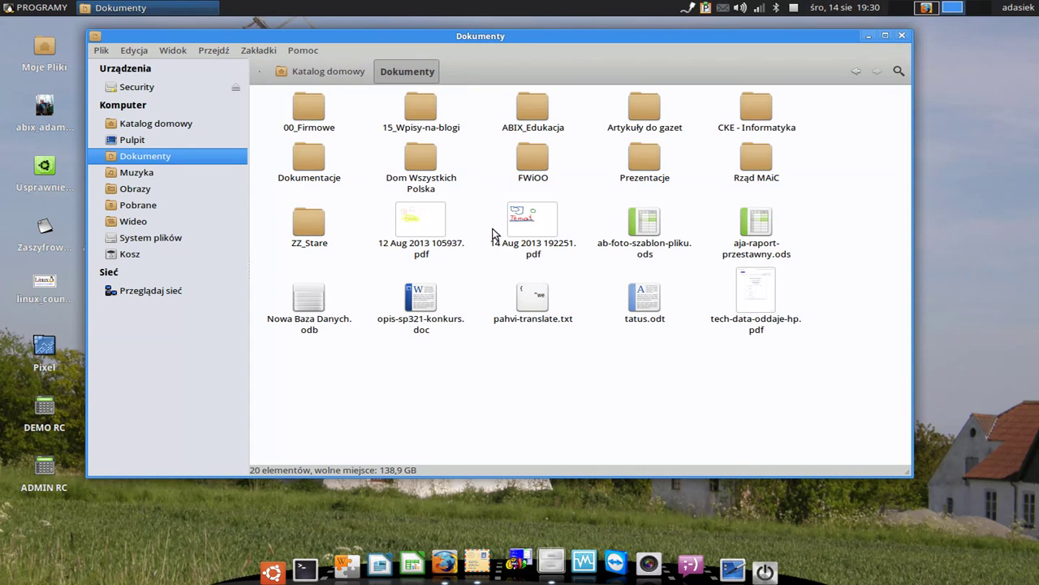
click(532, 232)
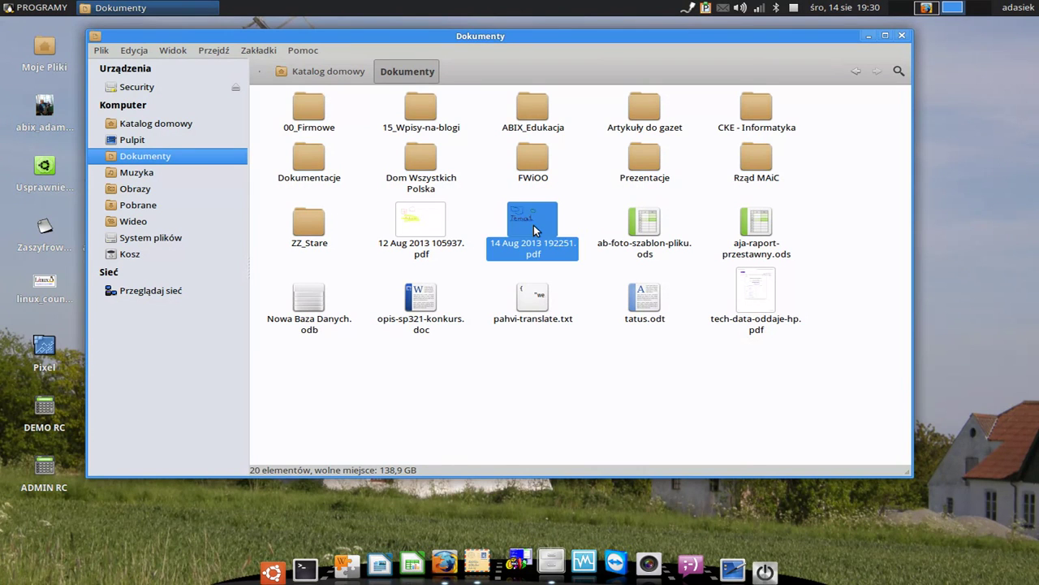
right_click(535, 231)
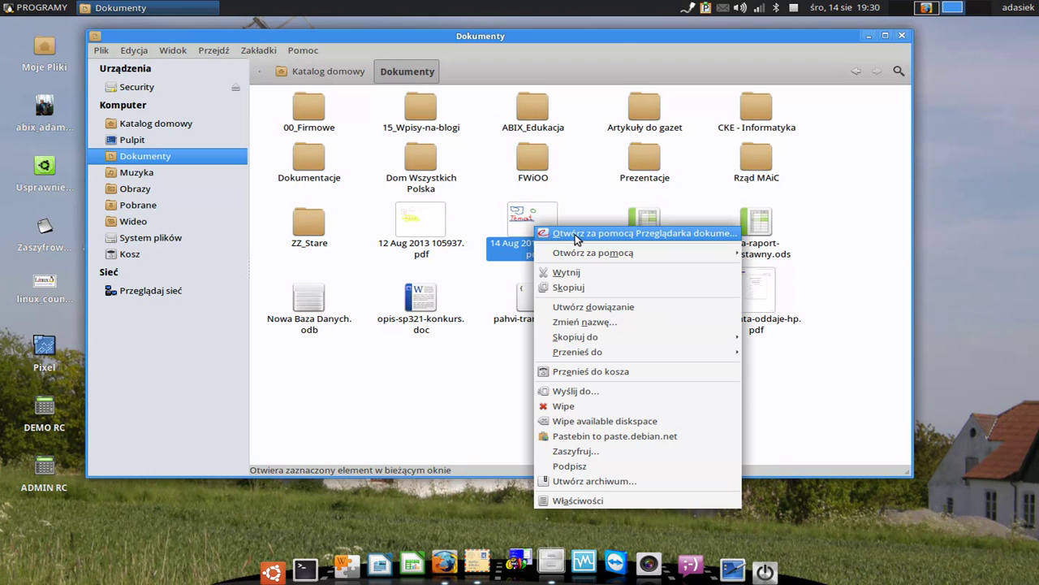
click(575, 234)
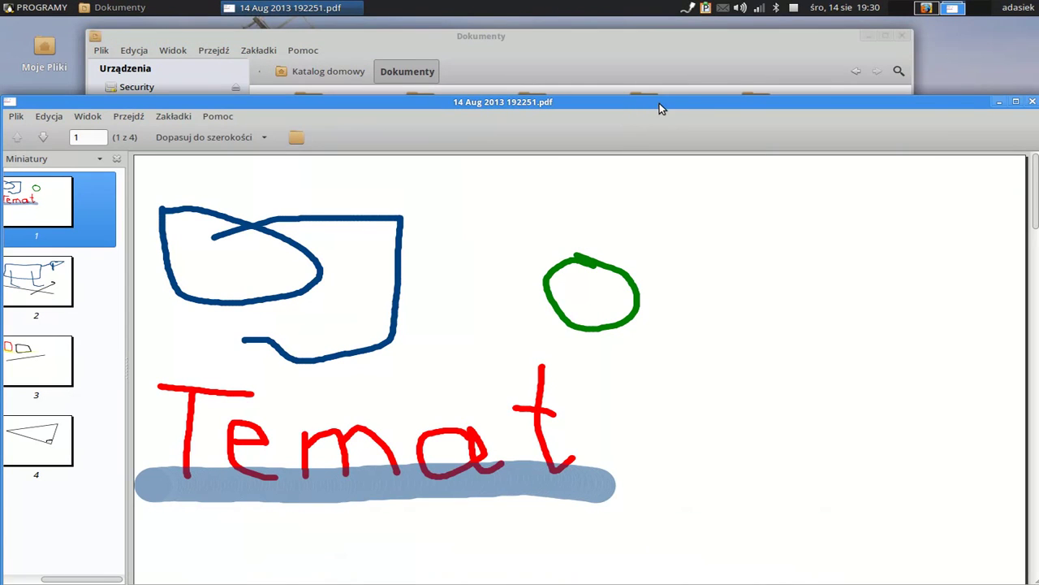
Maximise the PDF viewer window and view pages 2 and 3 of the exported document
click(1017, 104)
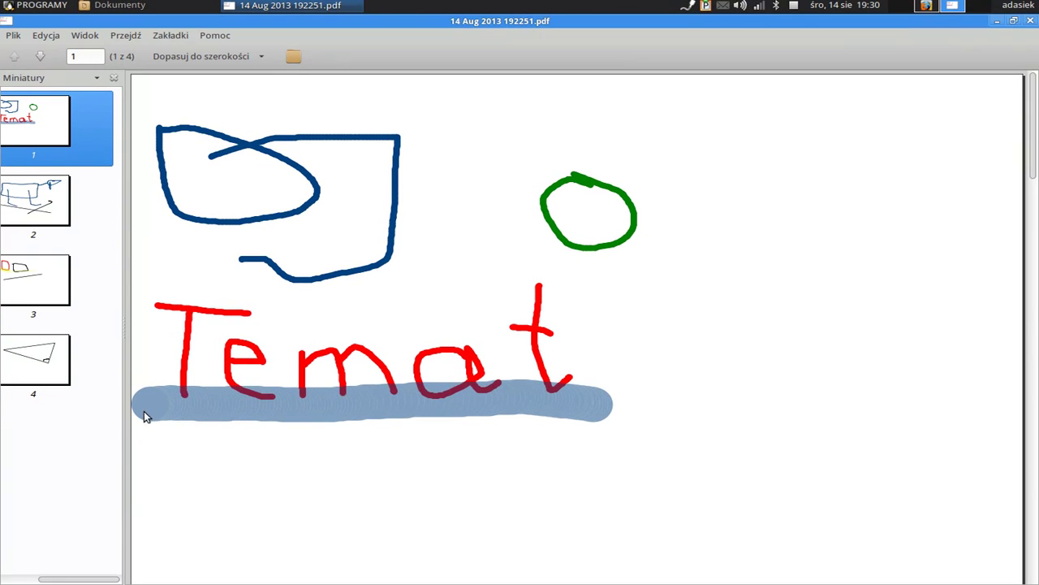
click(53, 203)
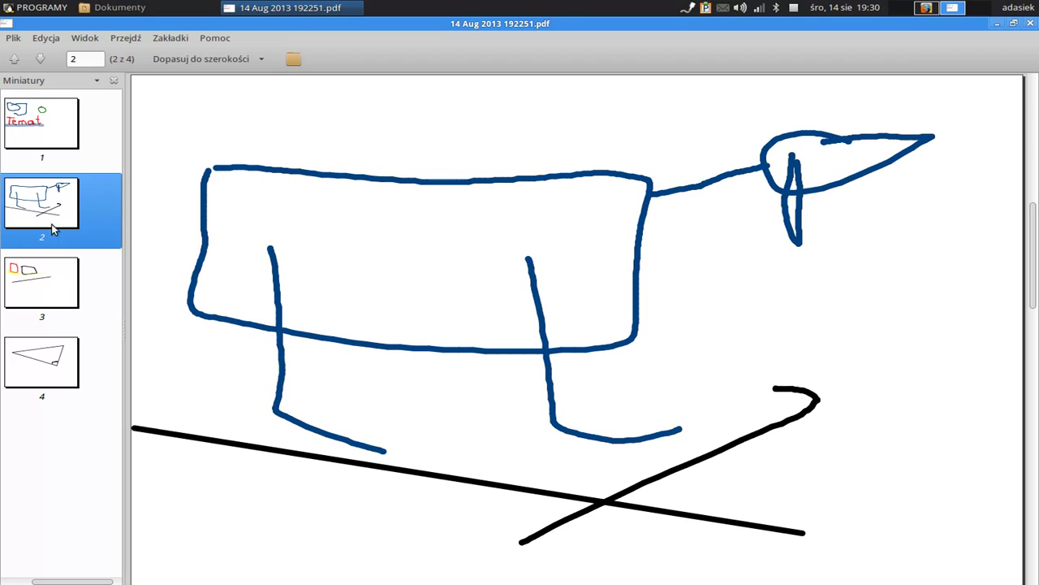
click(59, 285)
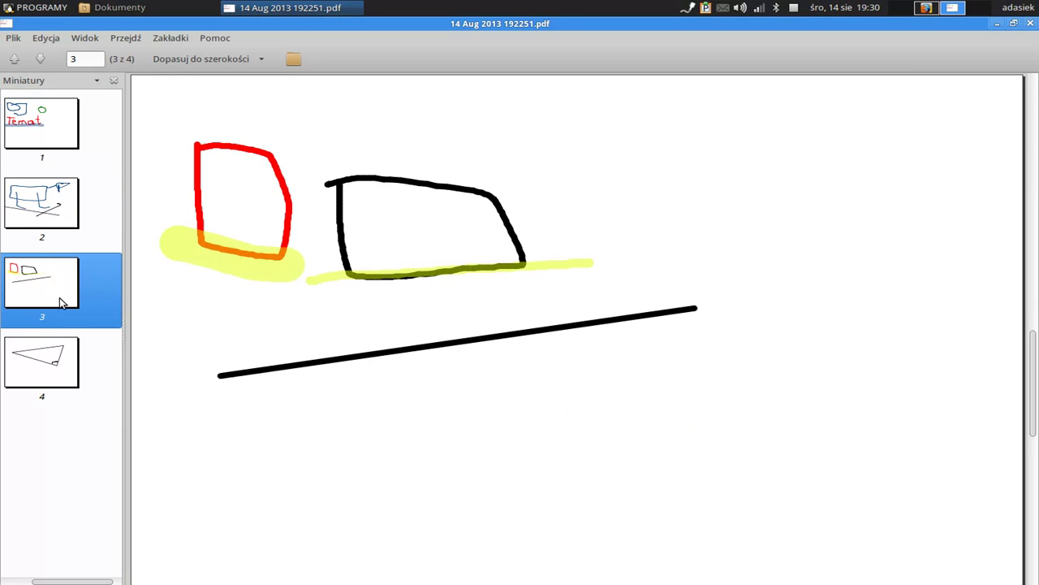
Look through the exported PDF's pages from page 4 back to page 1 and forward again to page 4
click(62, 357)
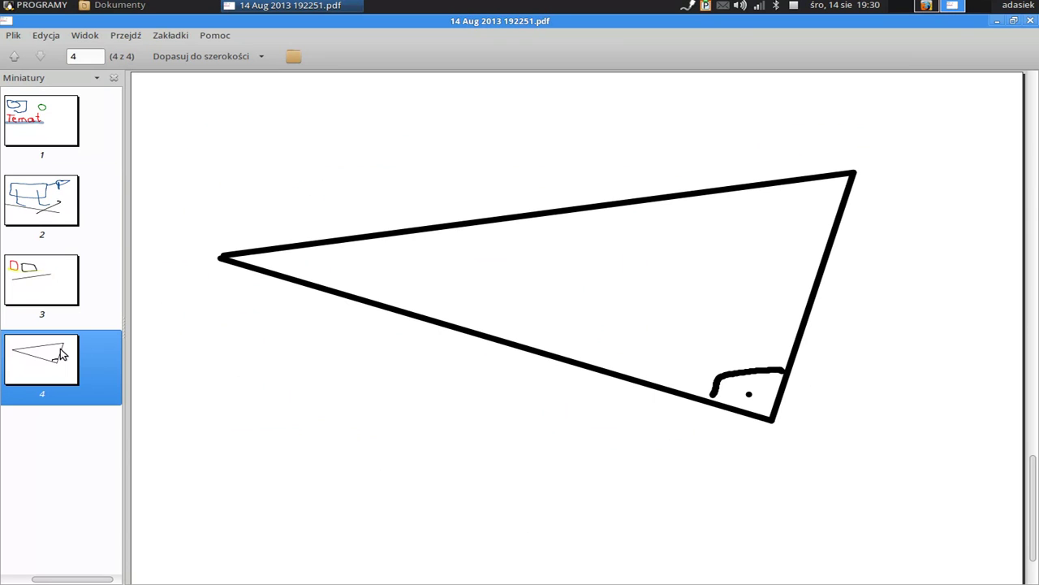
click(43, 276)
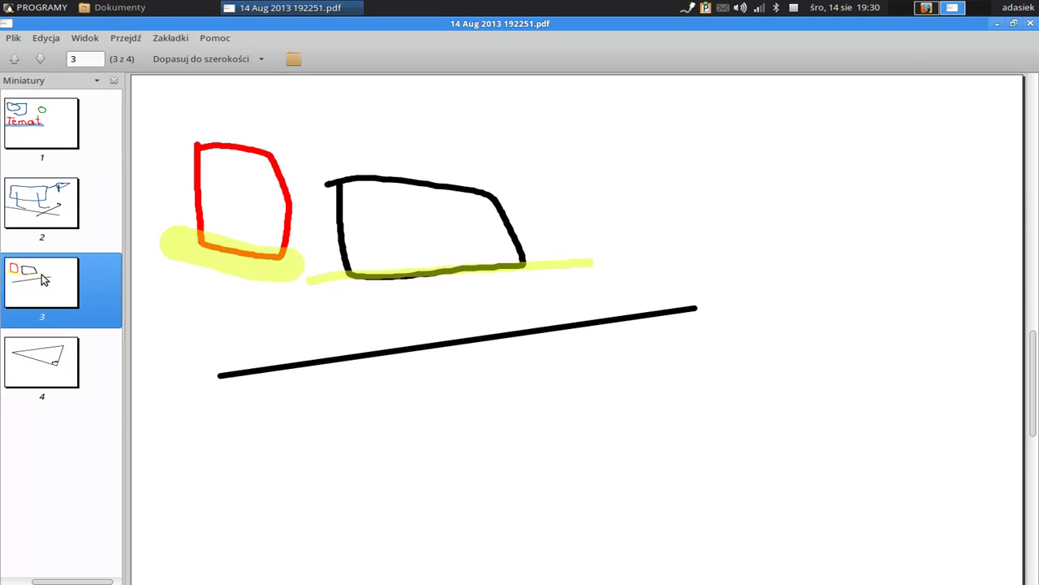
click(41, 216)
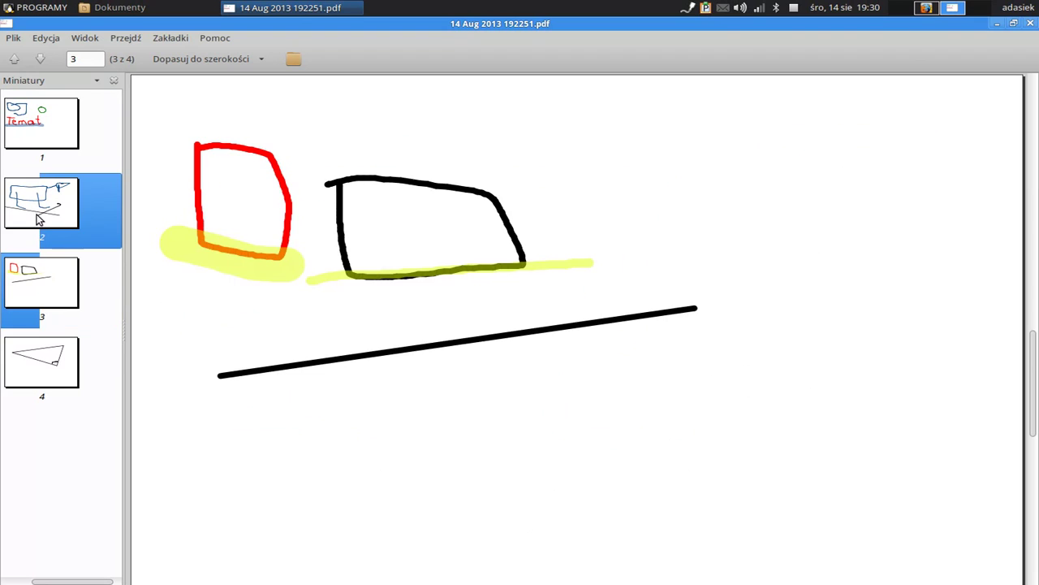
click(36, 111)
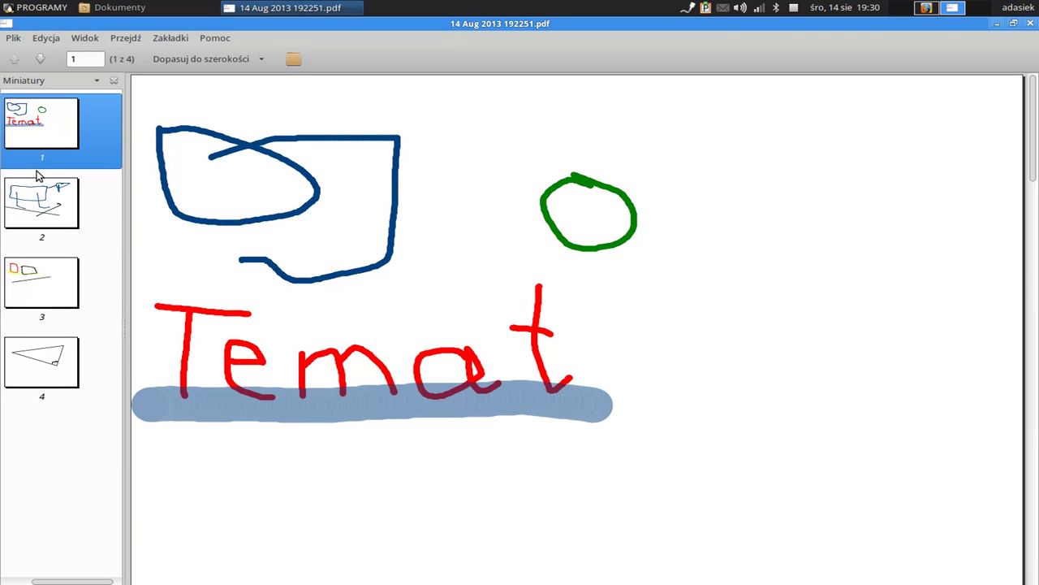
click(41, 195)
click(45, 272)
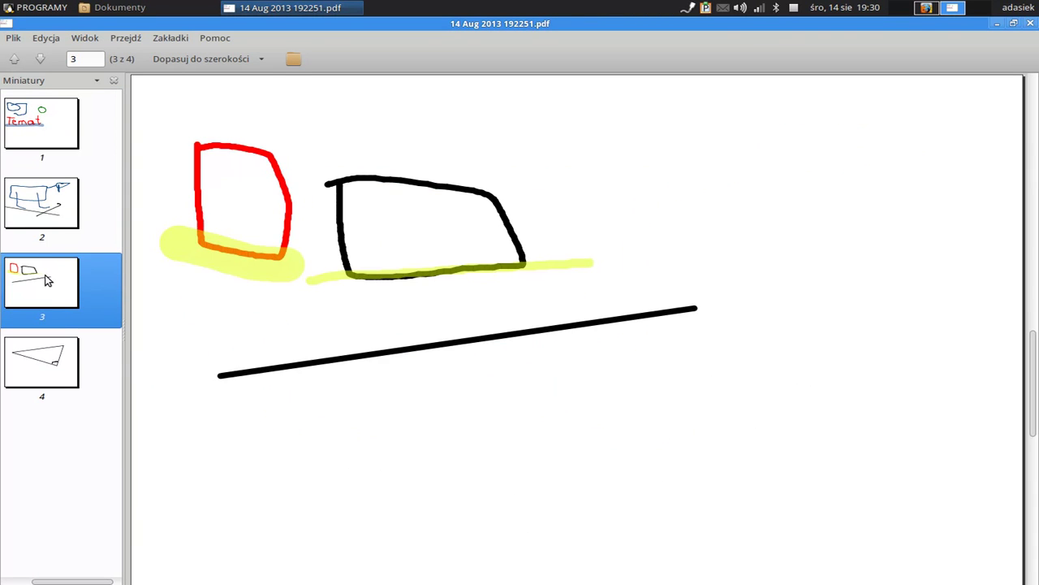
click(48, 350)
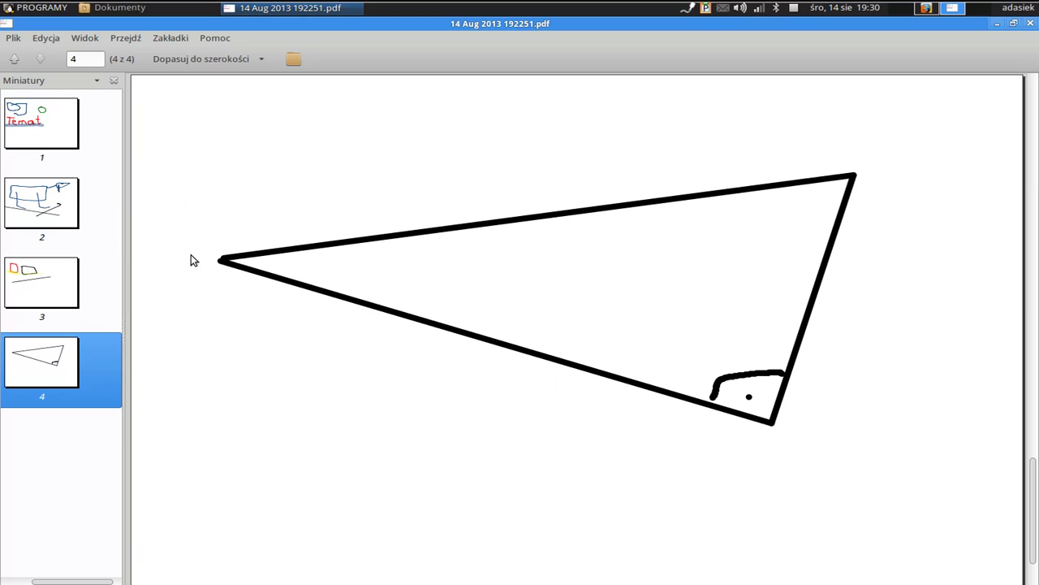
Close the PDF viewer and the Dokumenty file manager window
click(1031, 30)
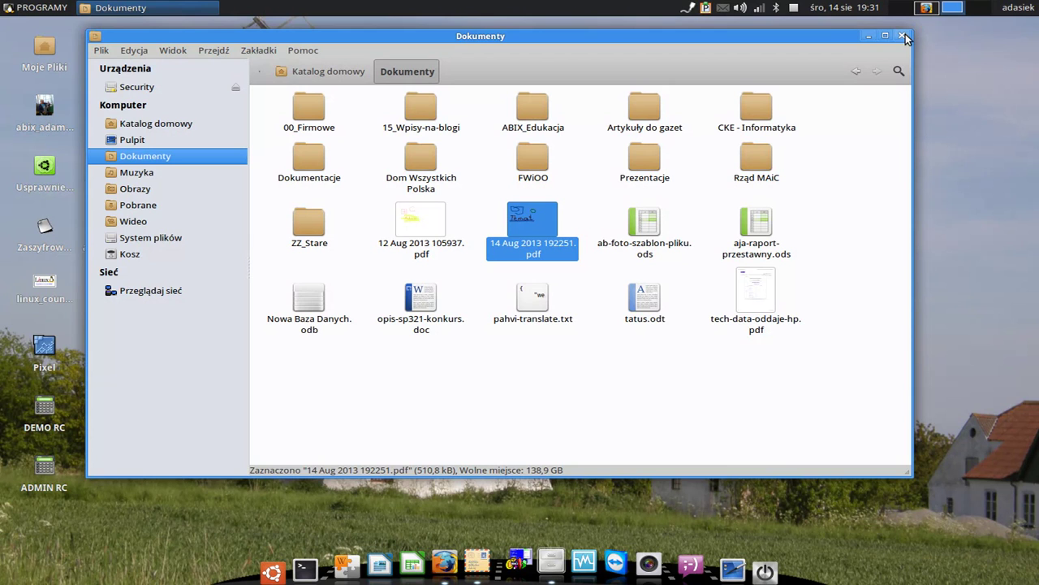
click(903, 36)
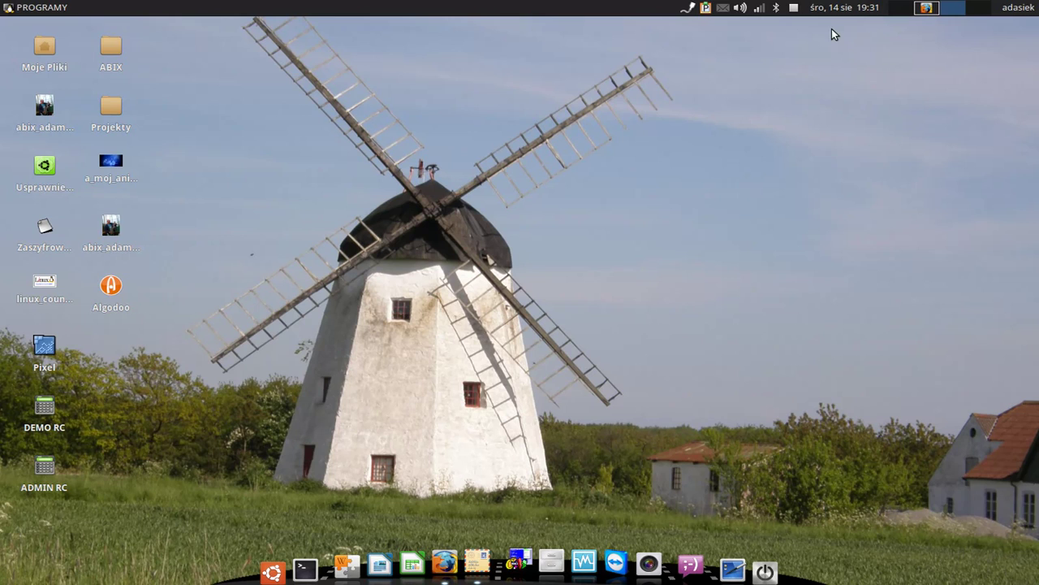
click(794, 8)
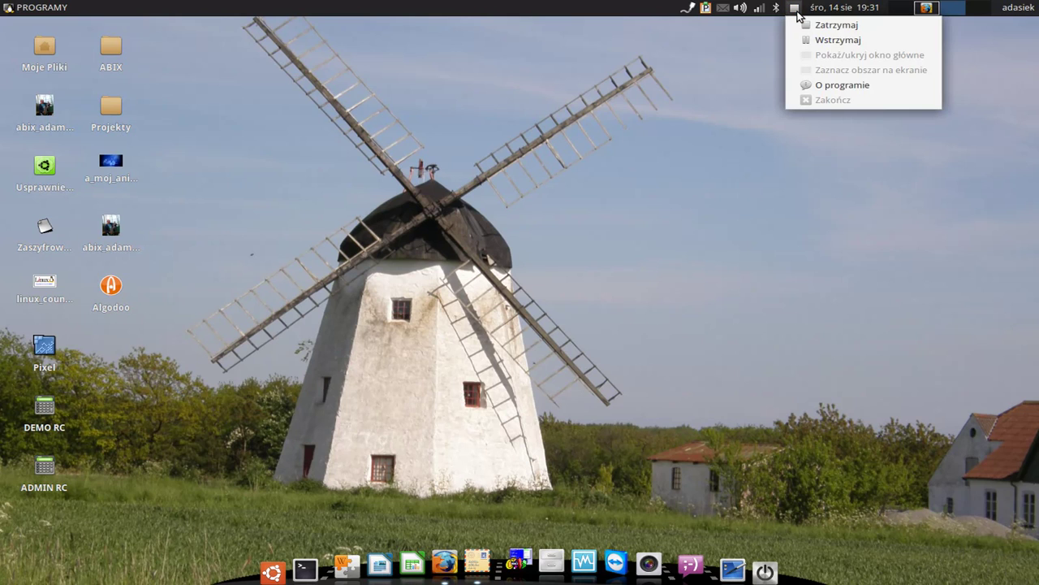